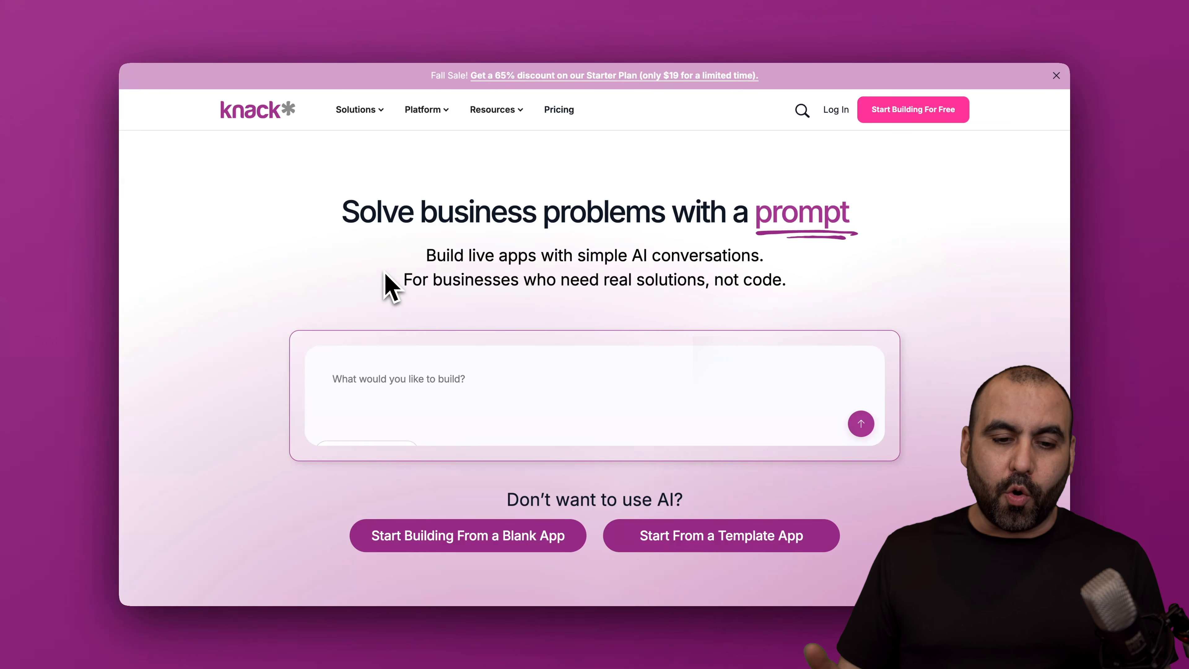
# Step: Submit a prompt for an inventory management system with stock tracking, reorder alerts, supplier details, purchase and sales tracking, dashboards and barcode scanning
pyautogui.click(415, 367)
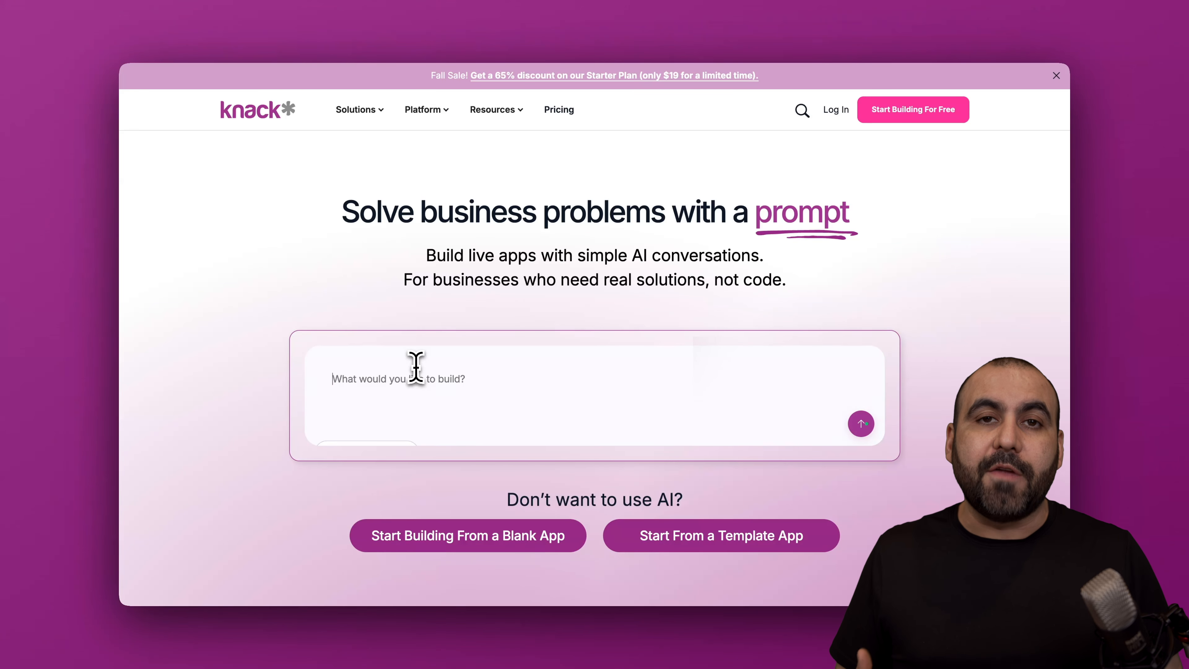
pyautogui.press('super+v')
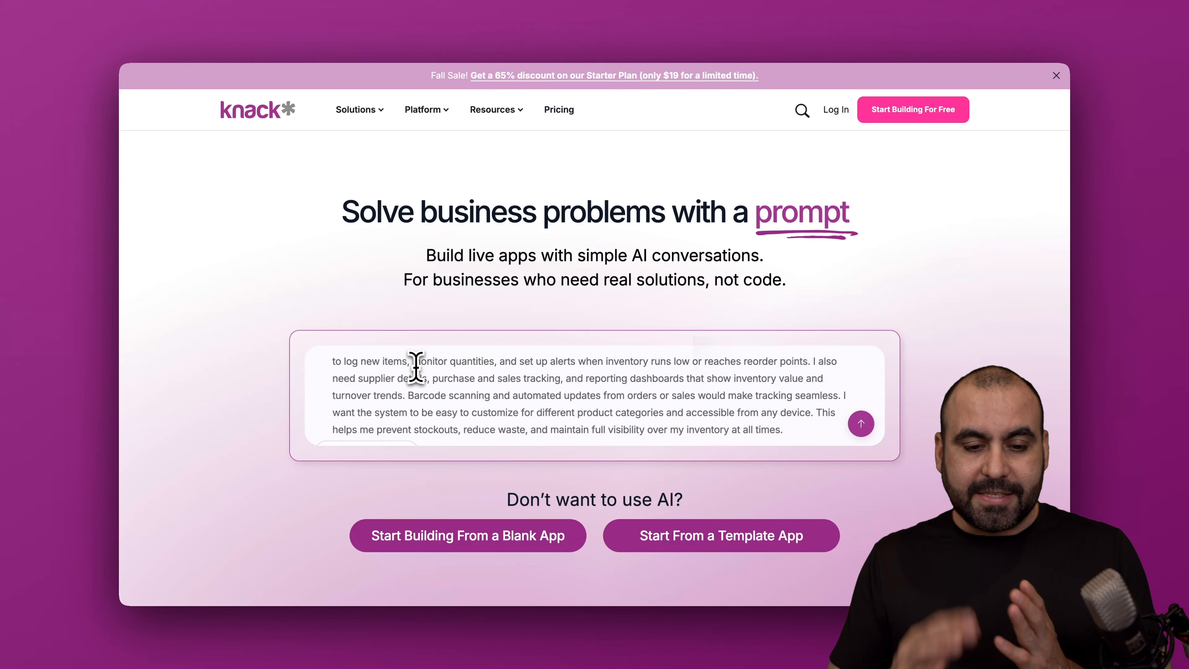
pyautogui.scroll(2, 415, 367)
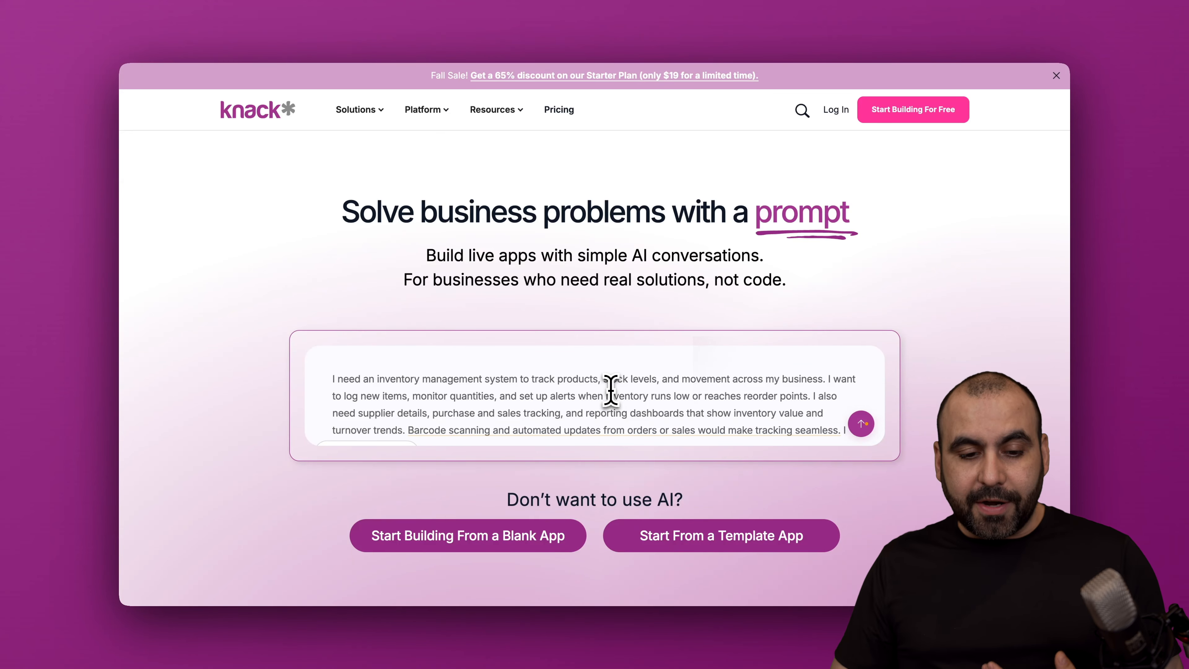
pyautogui.scroll(-2, 611, 390)
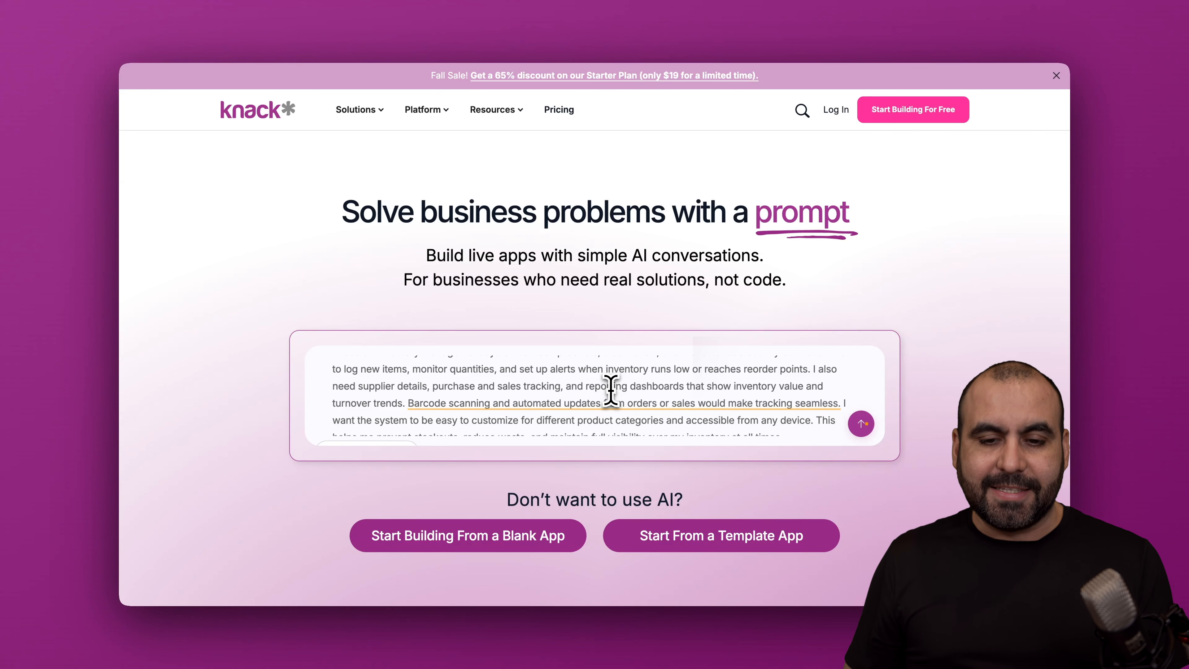
pyautogui.click(855, 432)
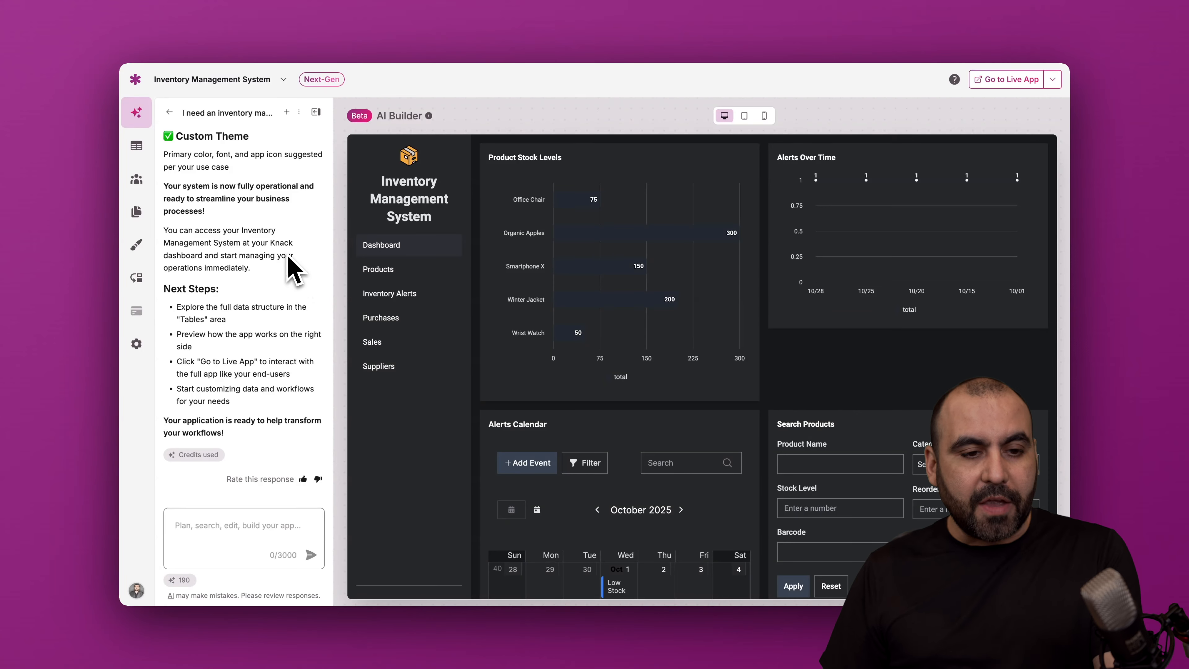
# Step: Review the AI's build summary for the generated inventory management app from start to finish
pyautogui.scroll(10, 291, 268)
pyautogui.scroll(8, 291, 268)
pyautogui.scroll(-8, 291, 268)
pyautogui.scroll(-10, 291, 268)
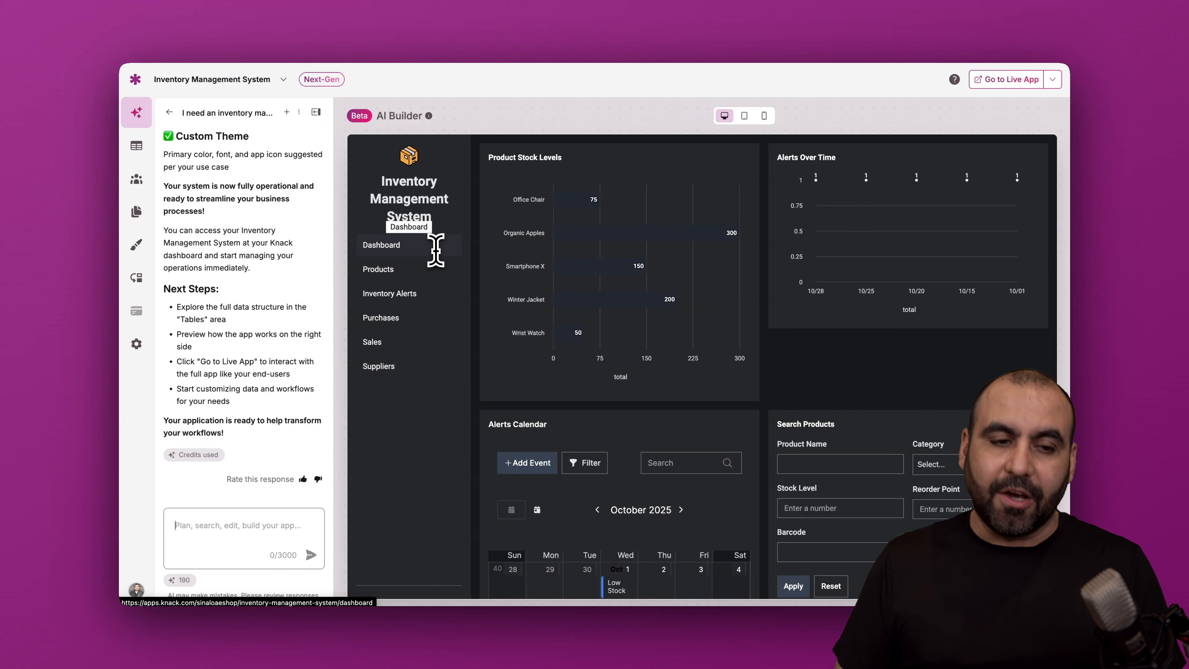
# Step: Examine the app's data tables, checking the Suppliers records across all columns and its list of fields
pyautogui.click(136, 146)
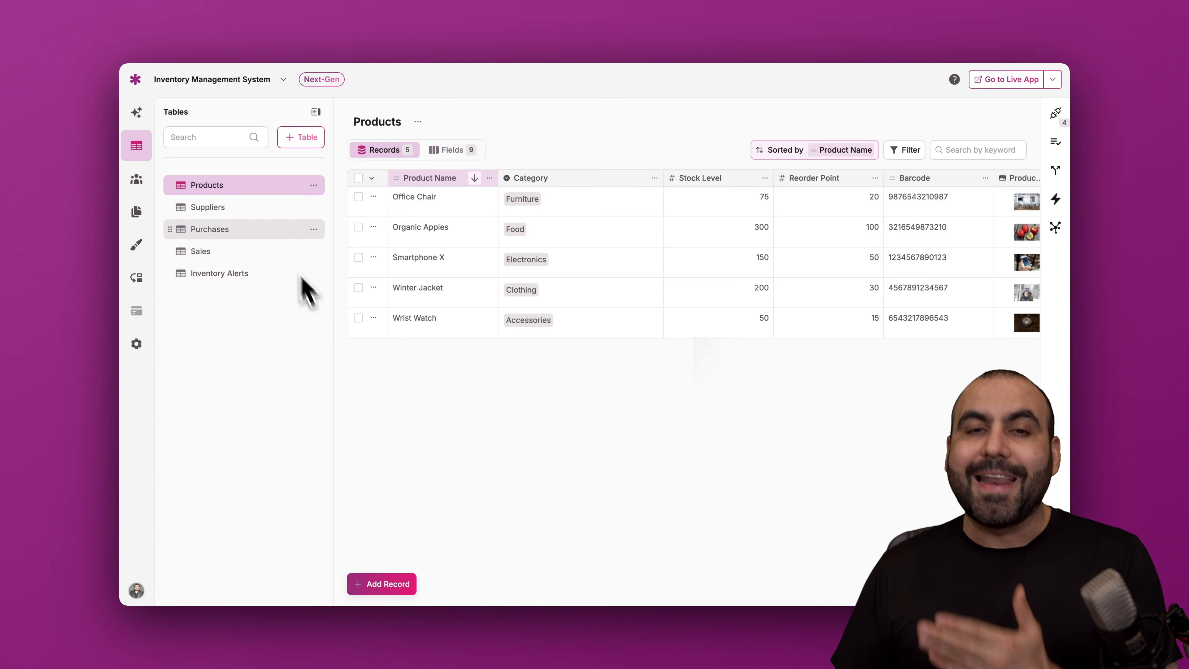
pyautogui.click(253, 209)
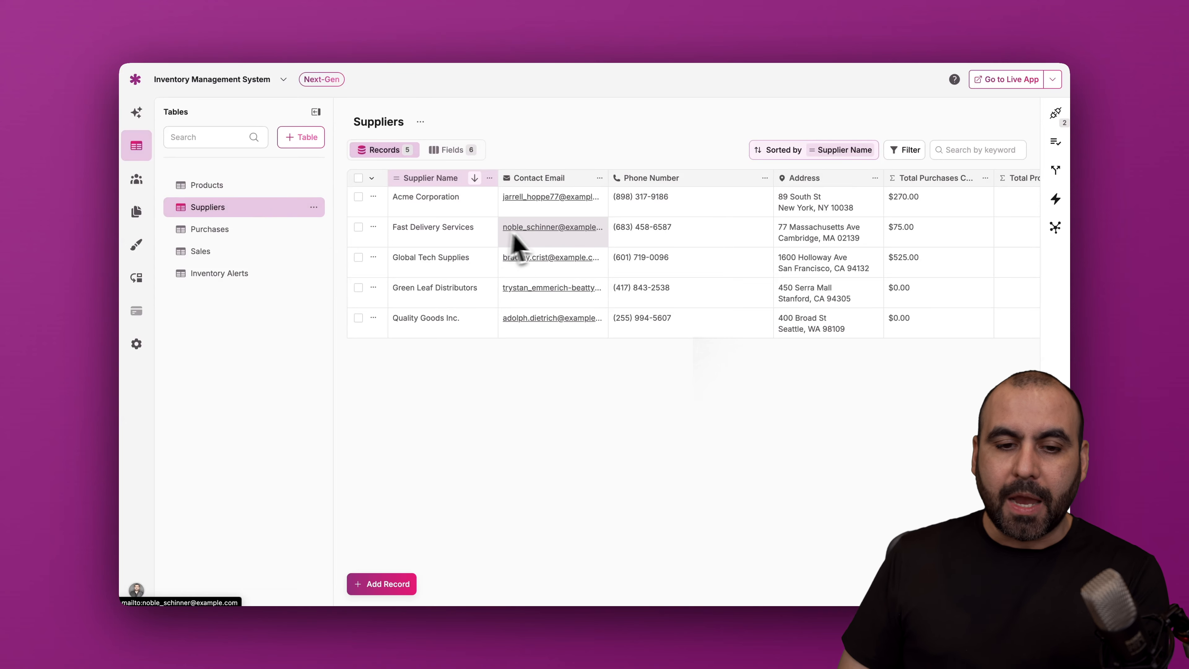
pyautogui.hscroll(2, 570, 199)
pyautogui.hscroll(3, 570, 201)
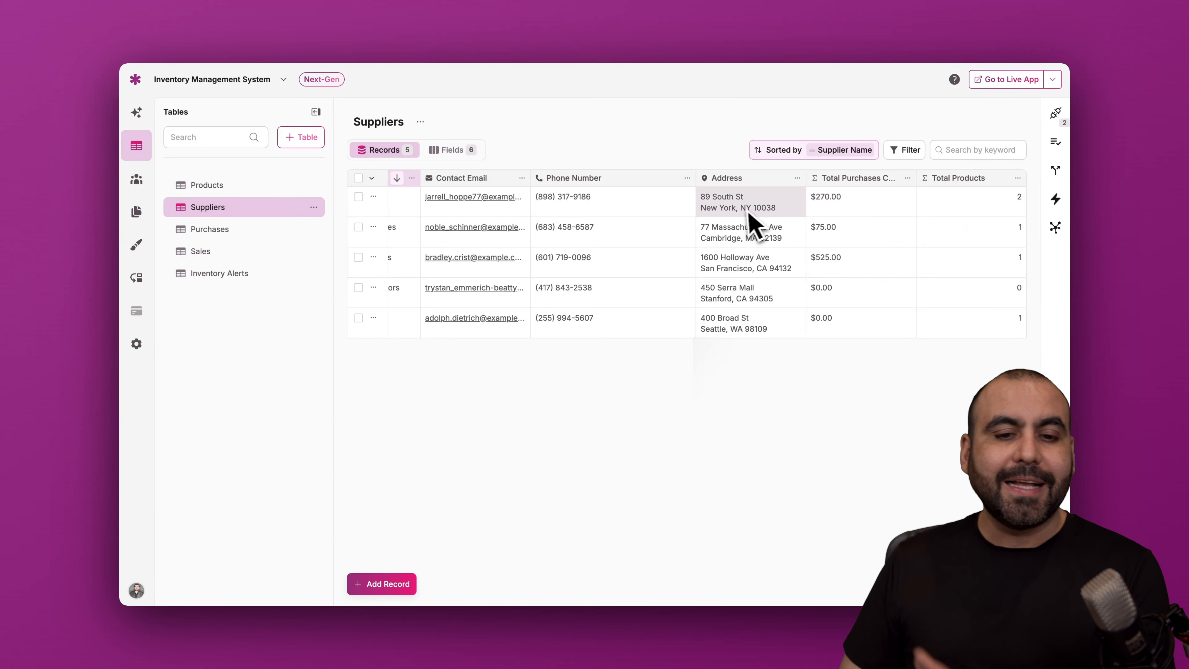
pyautogui.hscroll(-3, 754, 226)
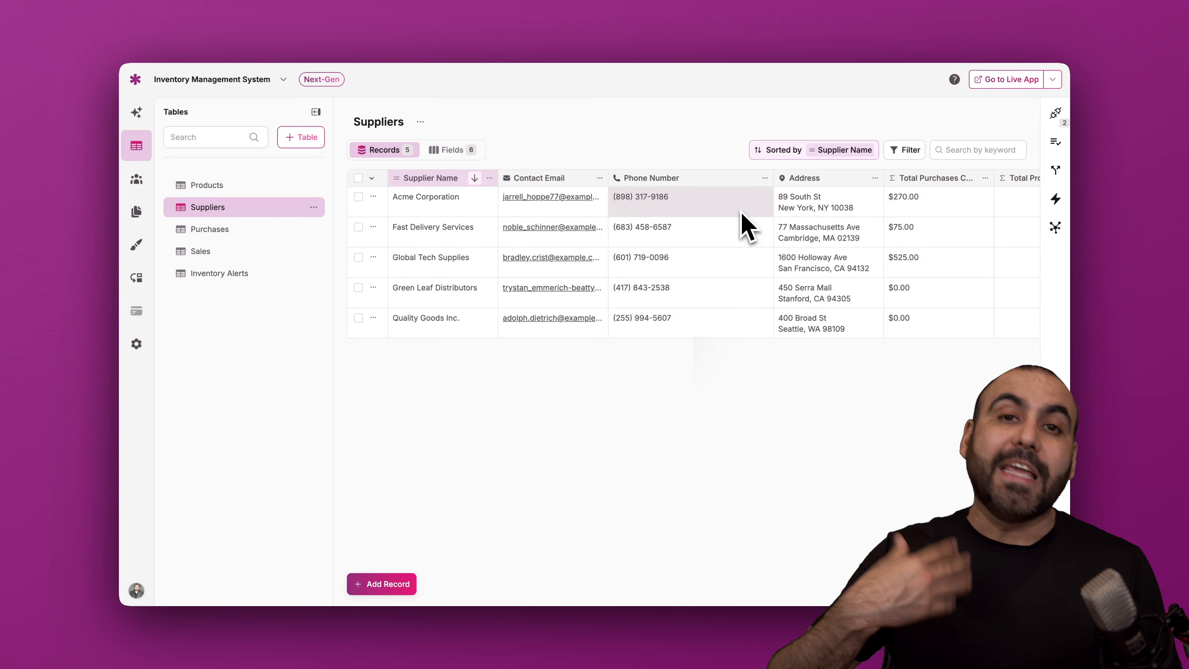
pyautogui.click(452, 151)
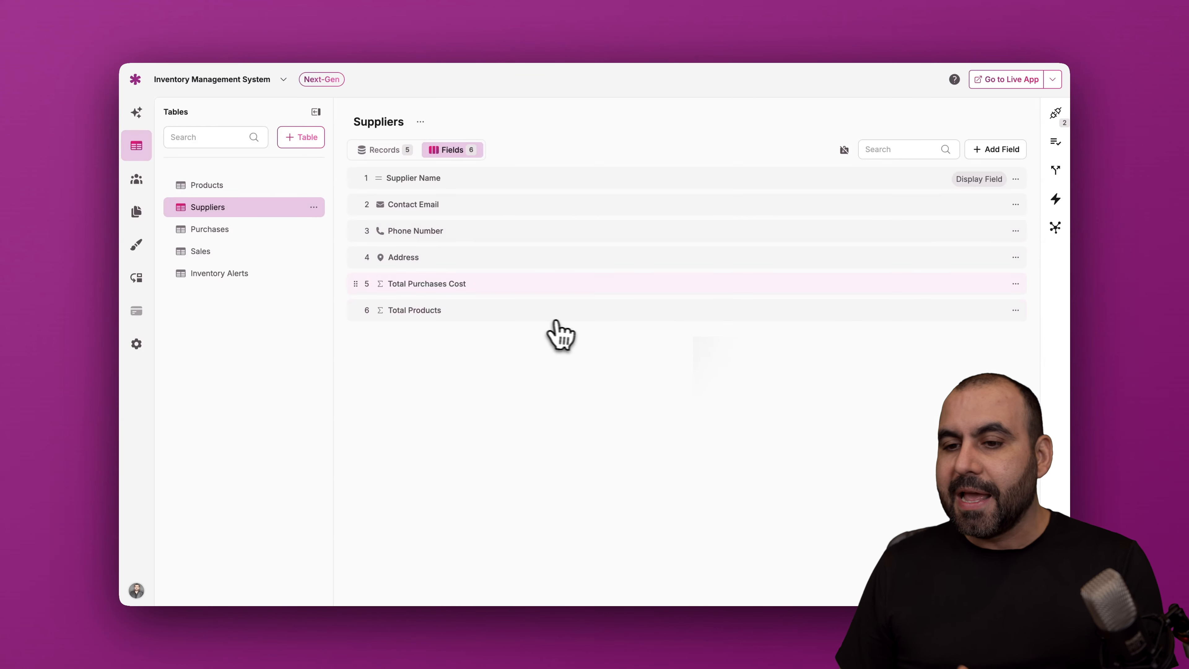
# Step: Look through the data types available for a new Suppliers field, without adding one
pyautogui.click(1011, 151)
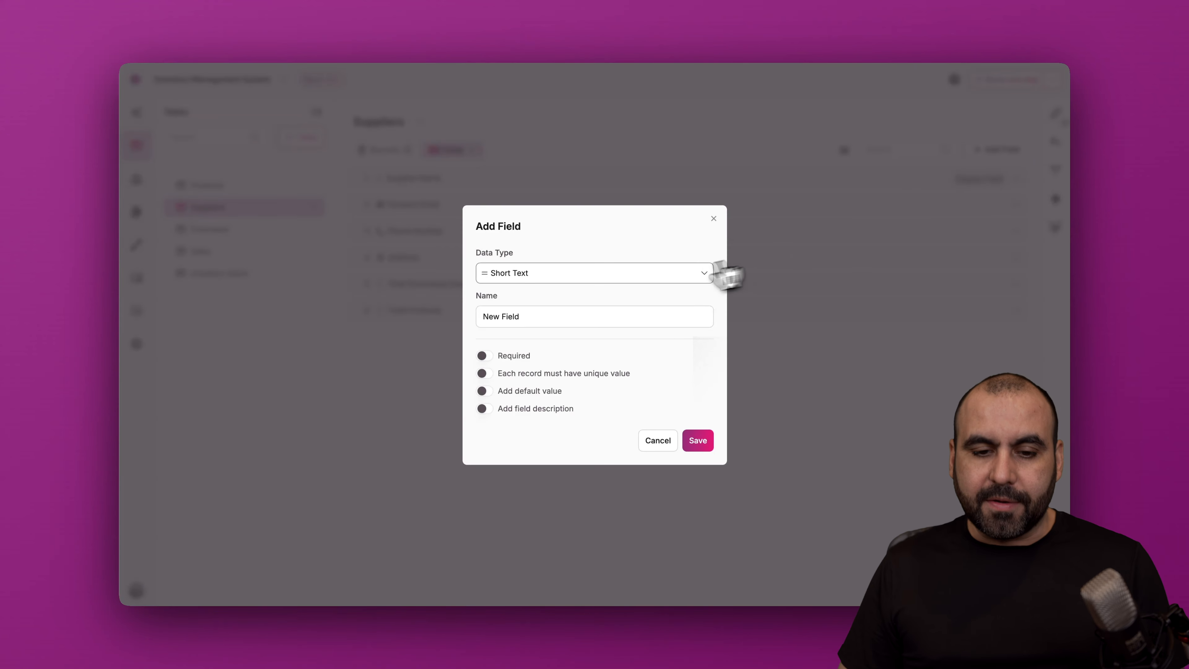
pyautogui.click(619, 275)
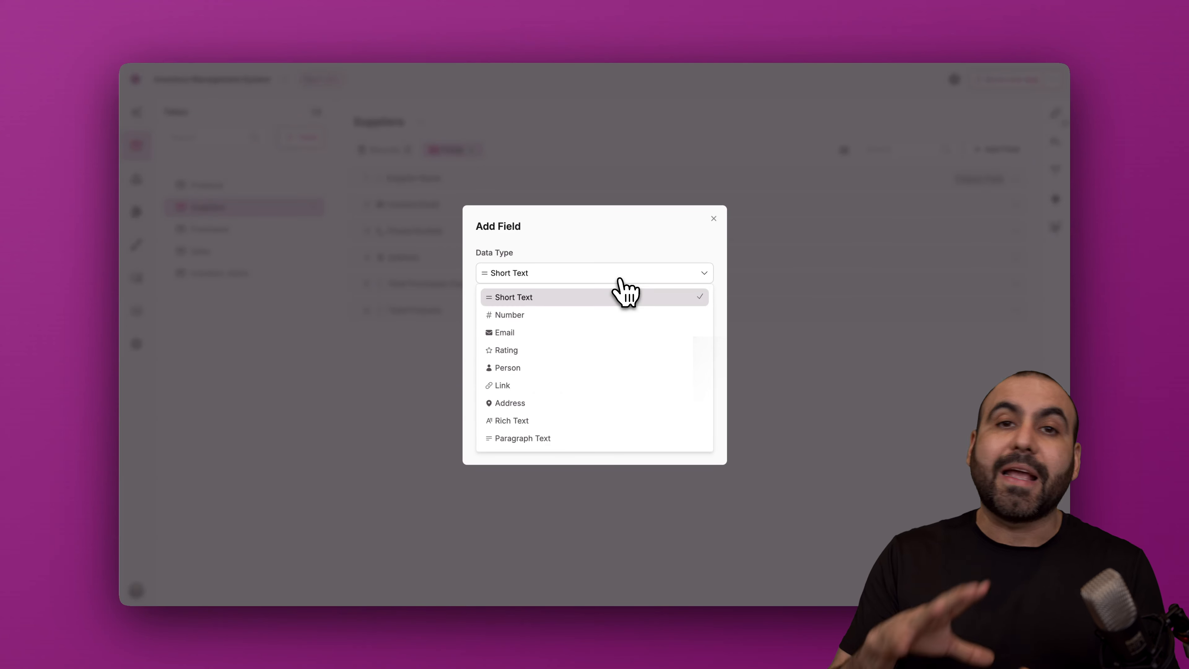
pyautogui.scroll(-8, 623, 393)
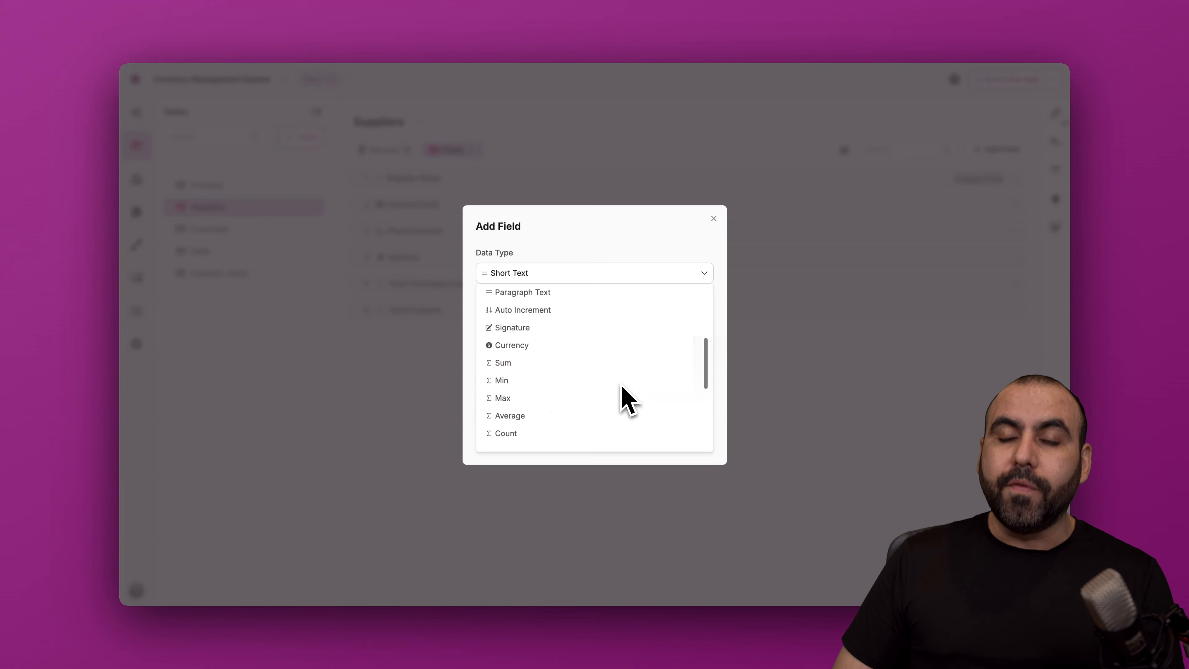
pyautogui.scroll(-2, 627, 400)
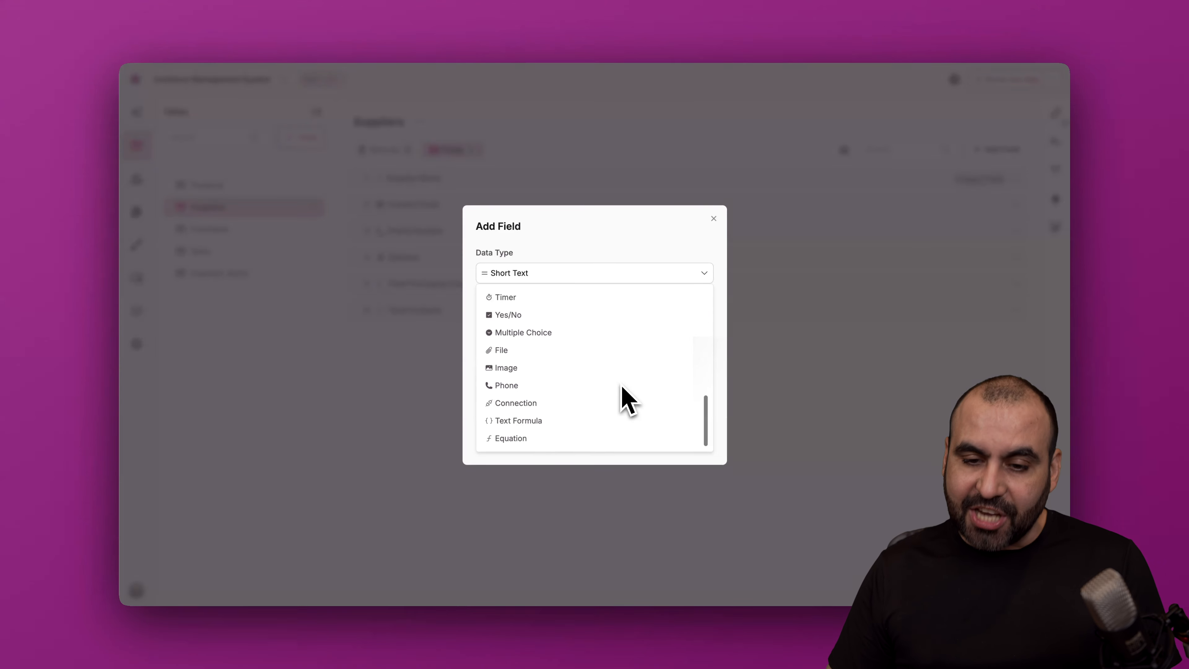
pyautogui.click(712, 218)
pyautogui.click(712, 218)
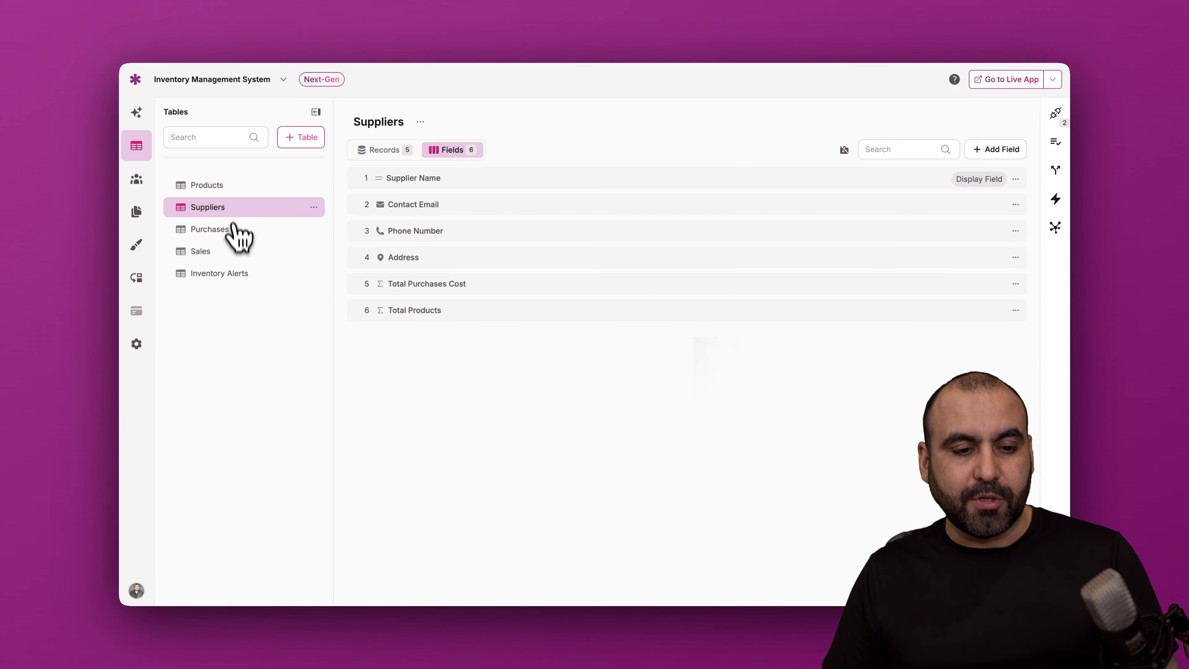
# Step: Check the Suppliers table's connections to other tables, and view the app's list of all users
pyautogui.click(1057, 114)
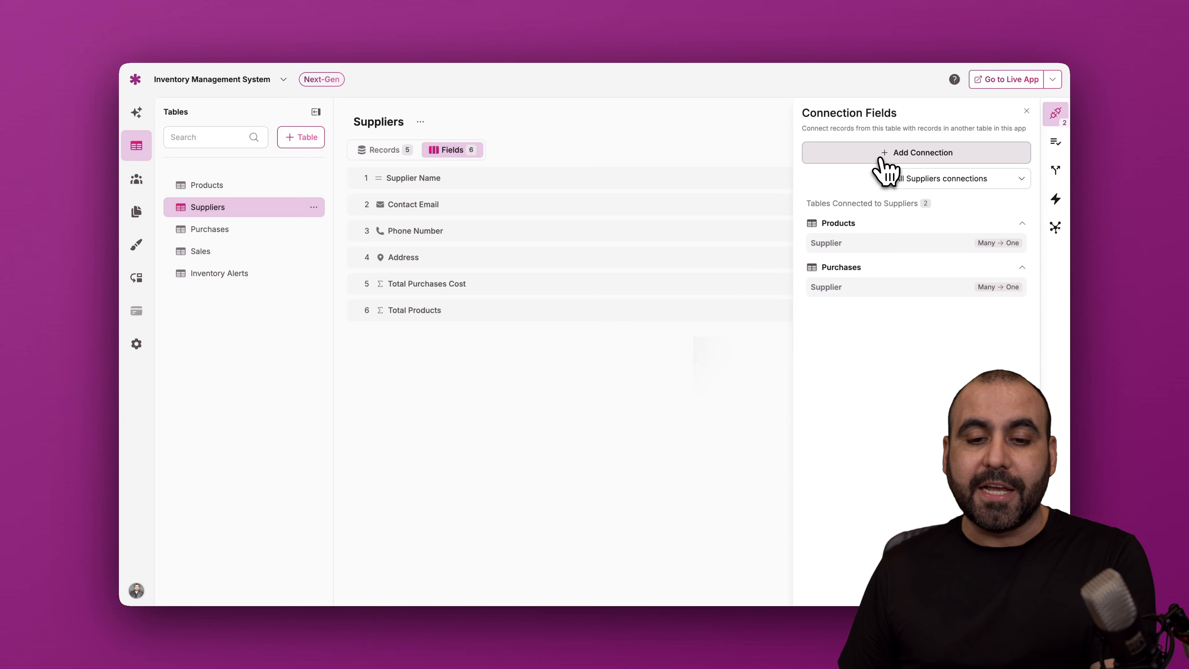
pyautogui.click(700, 341)
pyautogui.click(137, 180)
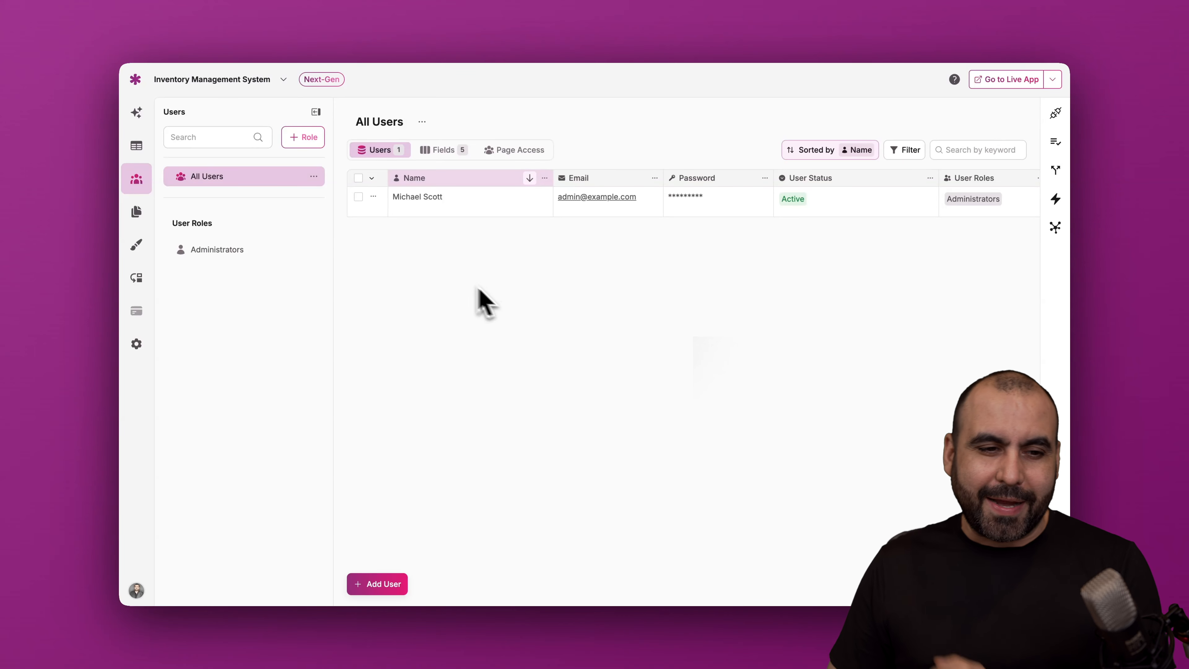
# Step: Reopen the previous inventory chat, ask the AI for a supplier user role table with demo data, and read through its plan
pyautogui.click(139, 120)
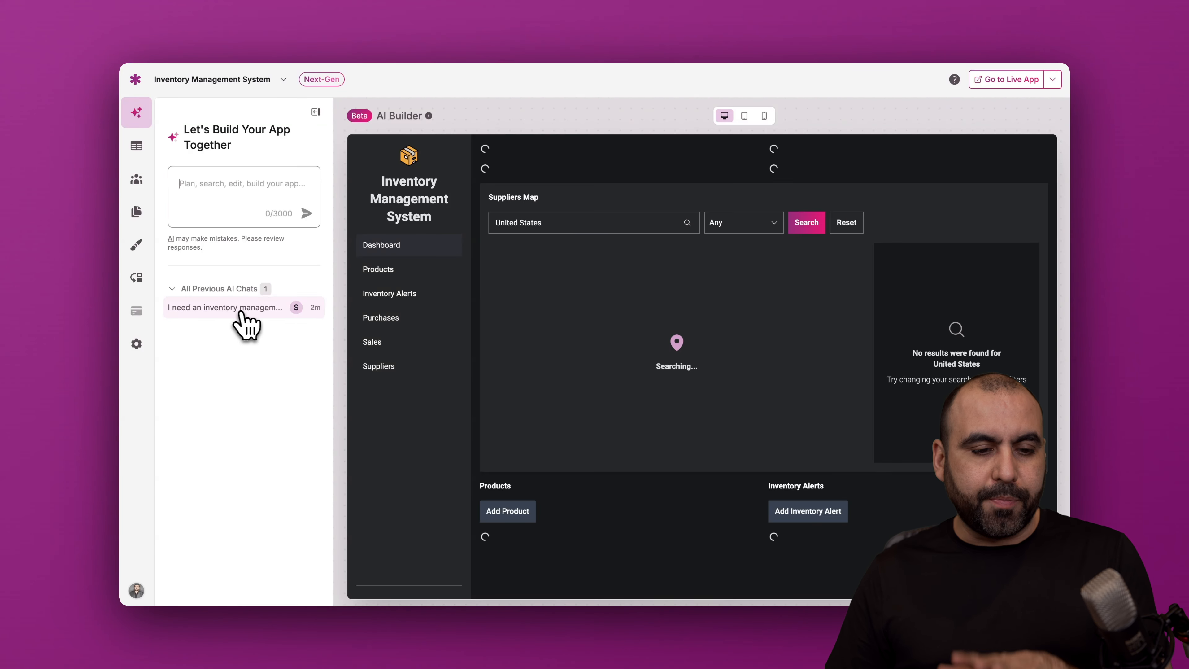
pyautogui.click(241, 313)
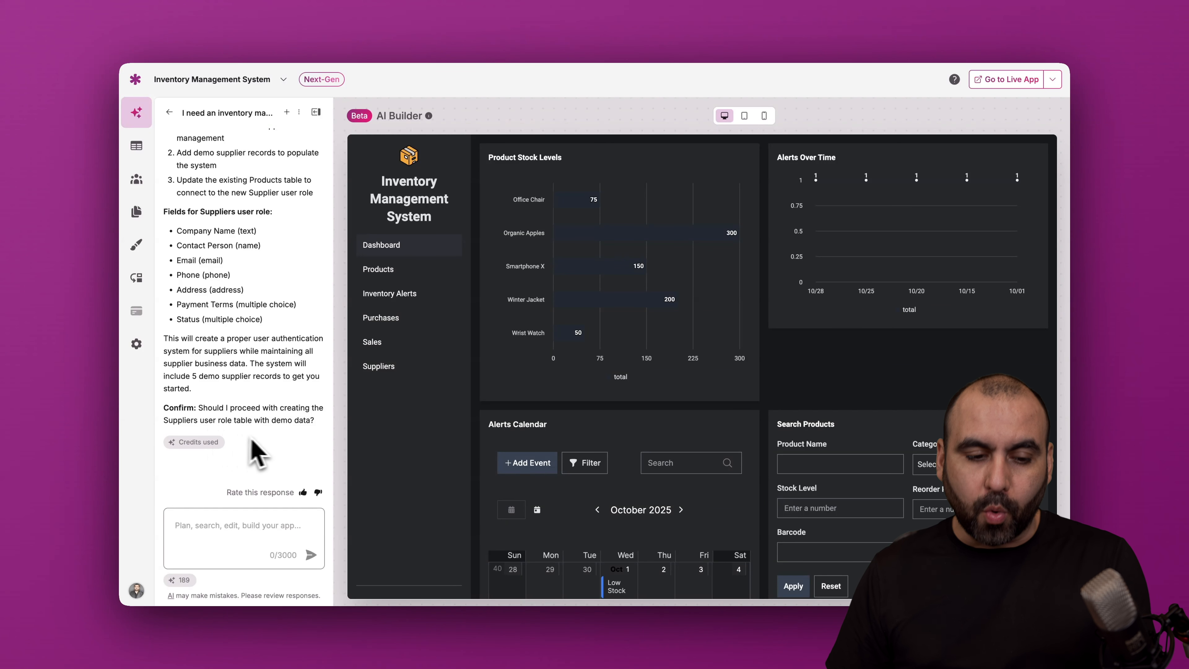
pyautogui.scroll(5, 292, 369)
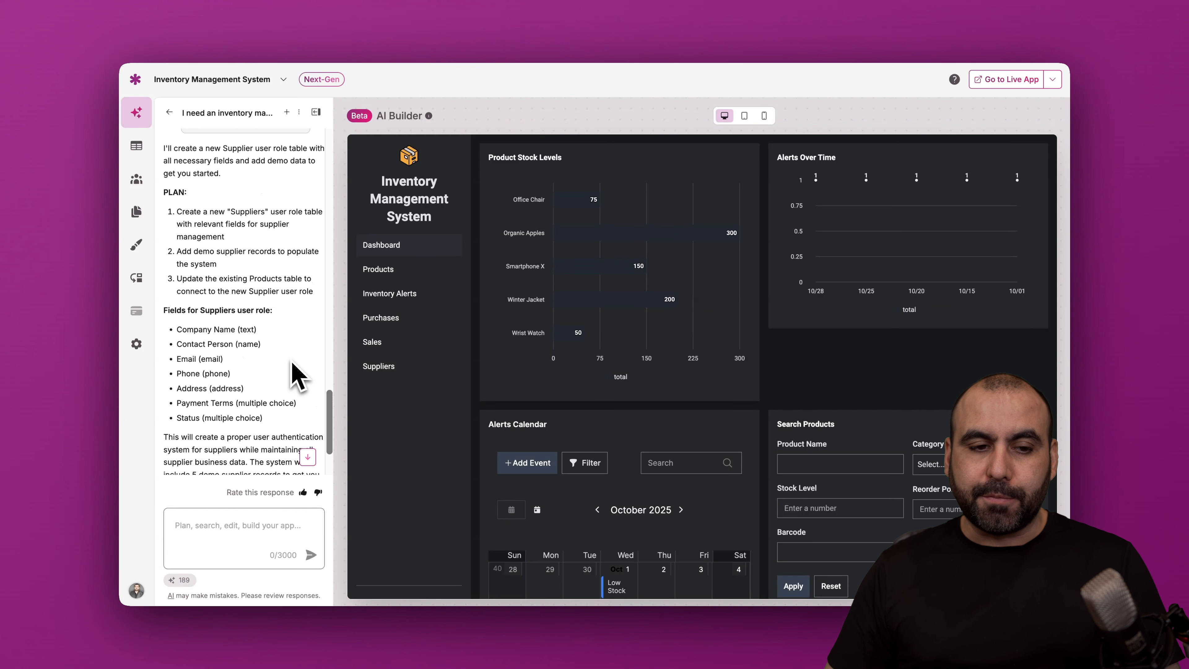
pyautogui.scroll(-3, 292, 365)
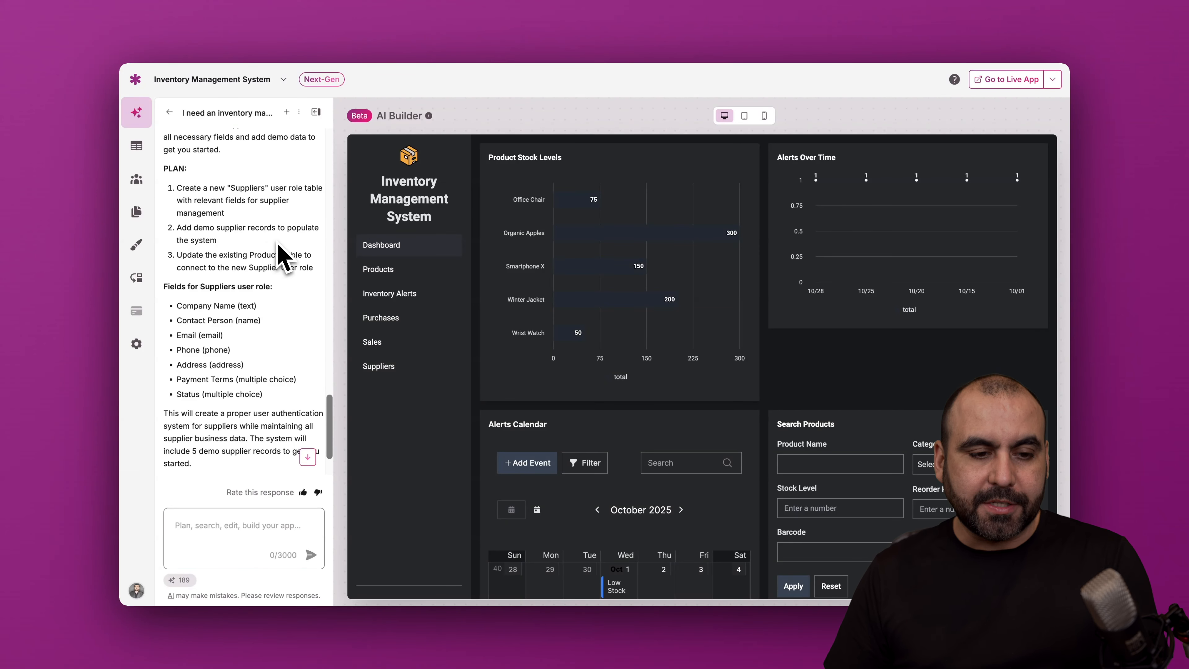
pyautogui.scroll(-2, 283, 257)
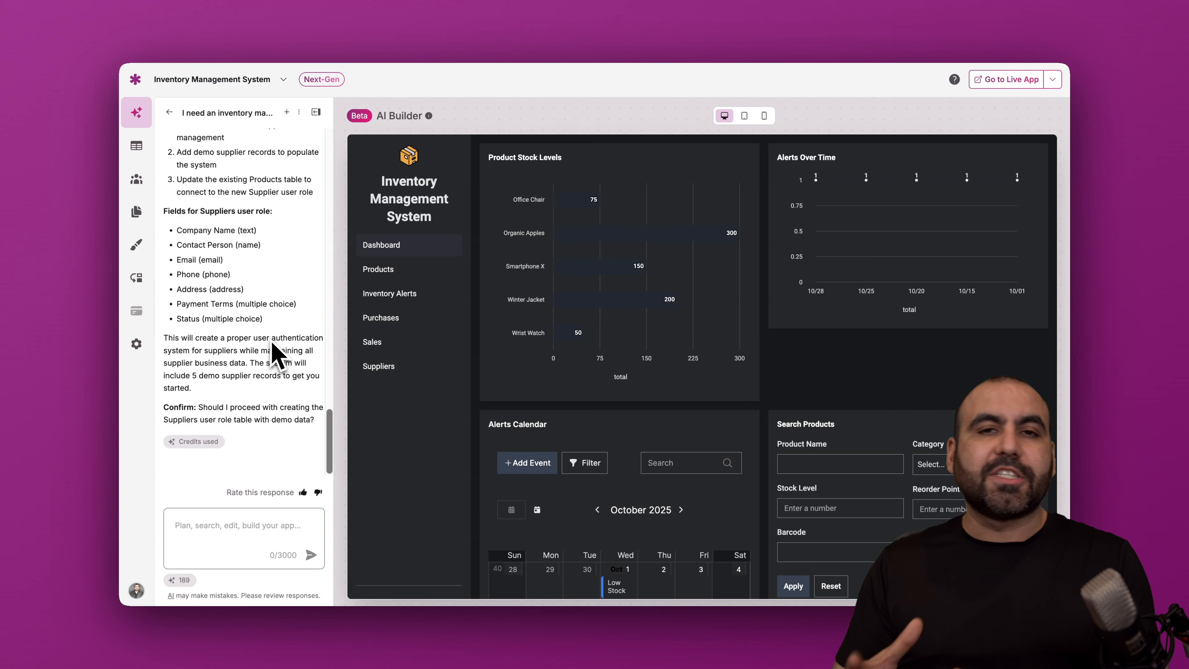
# Step: Approve the AI's plan for the Suppliers user role by replying "yes continue"
pyautogui.click(250, 527)
pyautogui.write('yes continue')
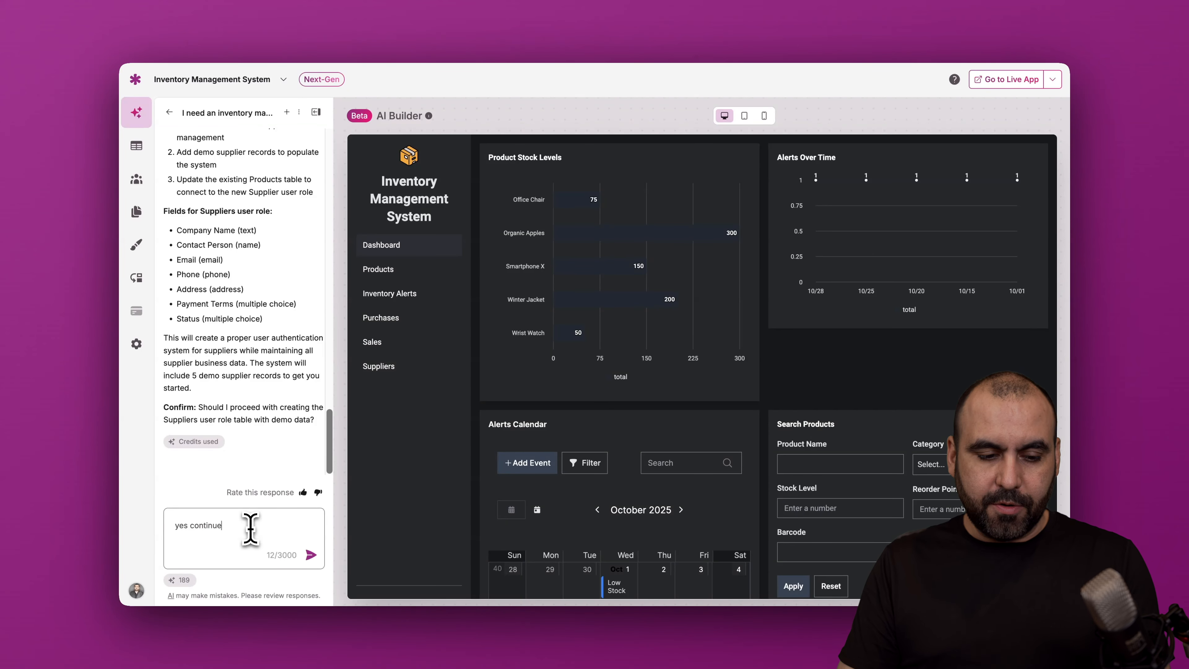
pyautogui.press('Return')
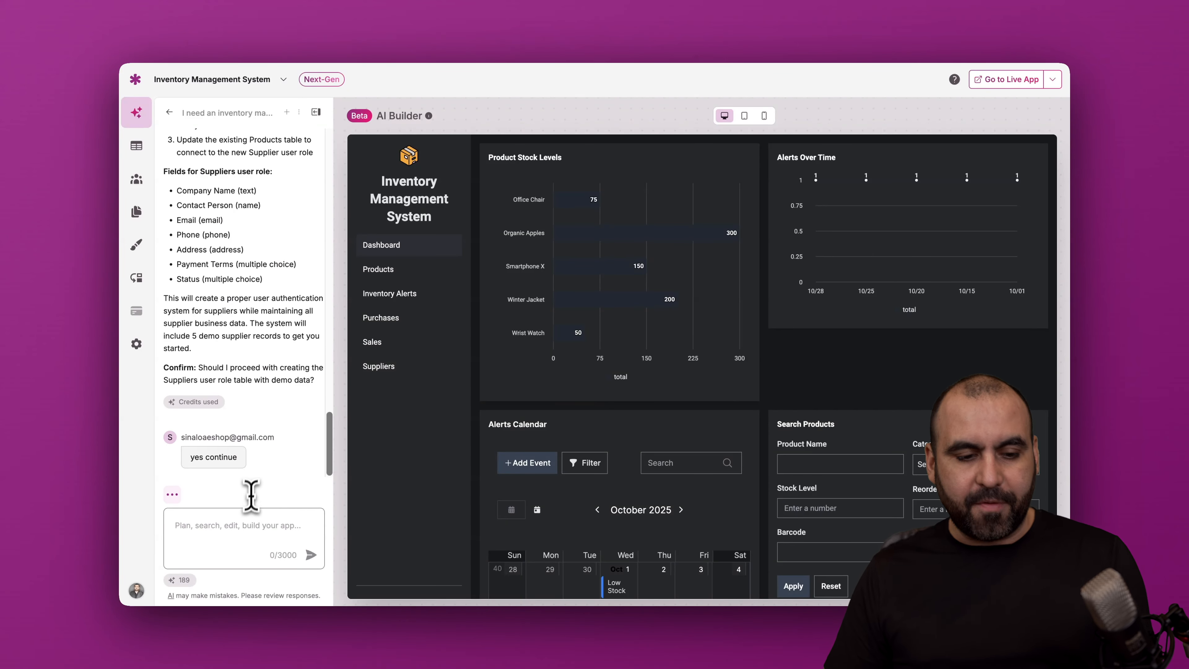
# Step: Read the AI's report on the supplier user role, covering its fields, demo data, benefits and next steps
pyautogui.scroll(10, 209, 228)
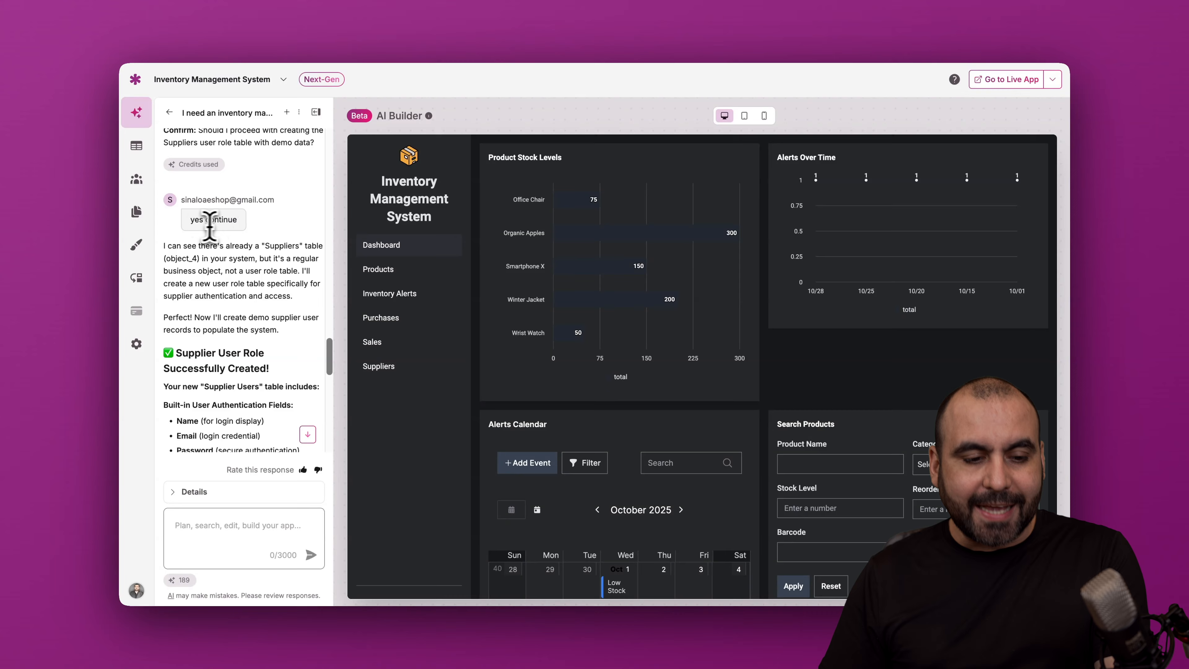
pyautogui.scroll(-4, 215, 228)
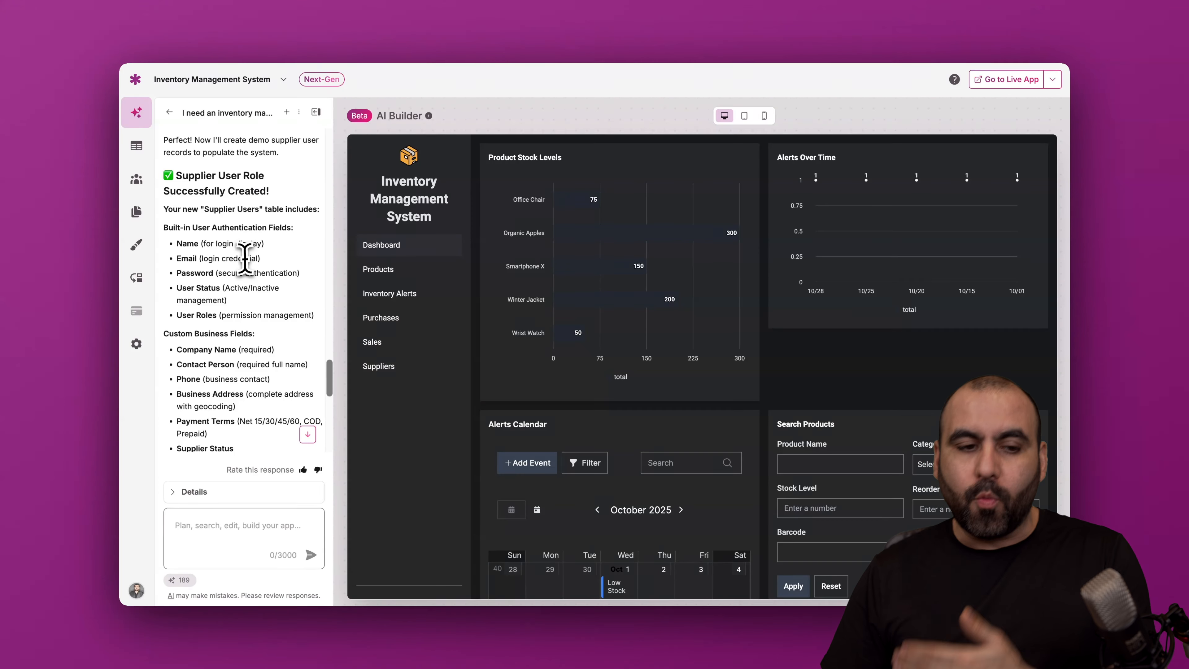
pyautogui.scroll(-2, 260, 308)
pyautogui.scroll(-8, 259, 304)
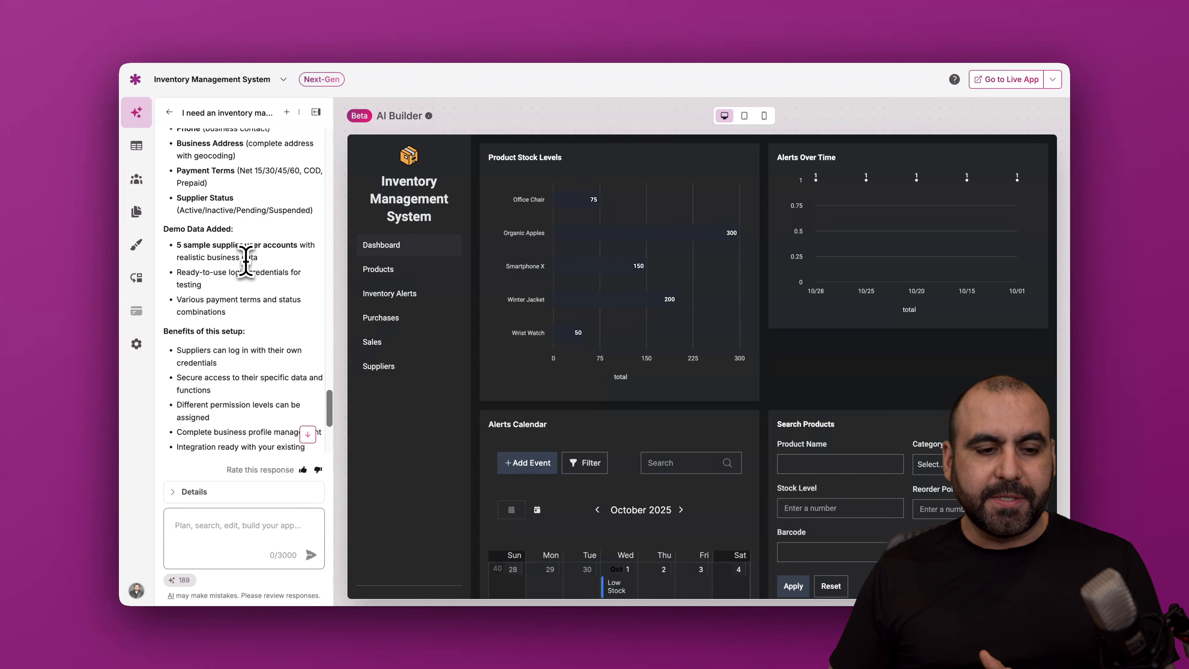
pyautogui.scroll(-4, 262, 244)
pyautogui.scroll(-4, 265, 239)
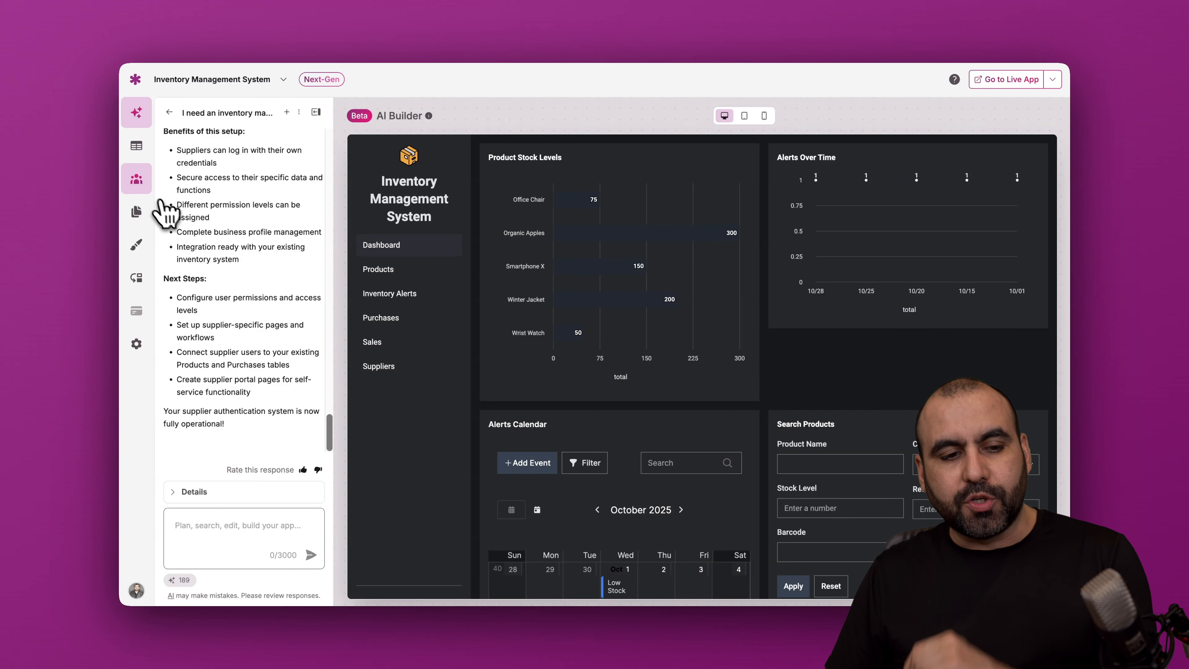
# Step: Inspect the Supplier Users role, checking its user records across all columns and its list of fields
pyautogui.click(145, 187)
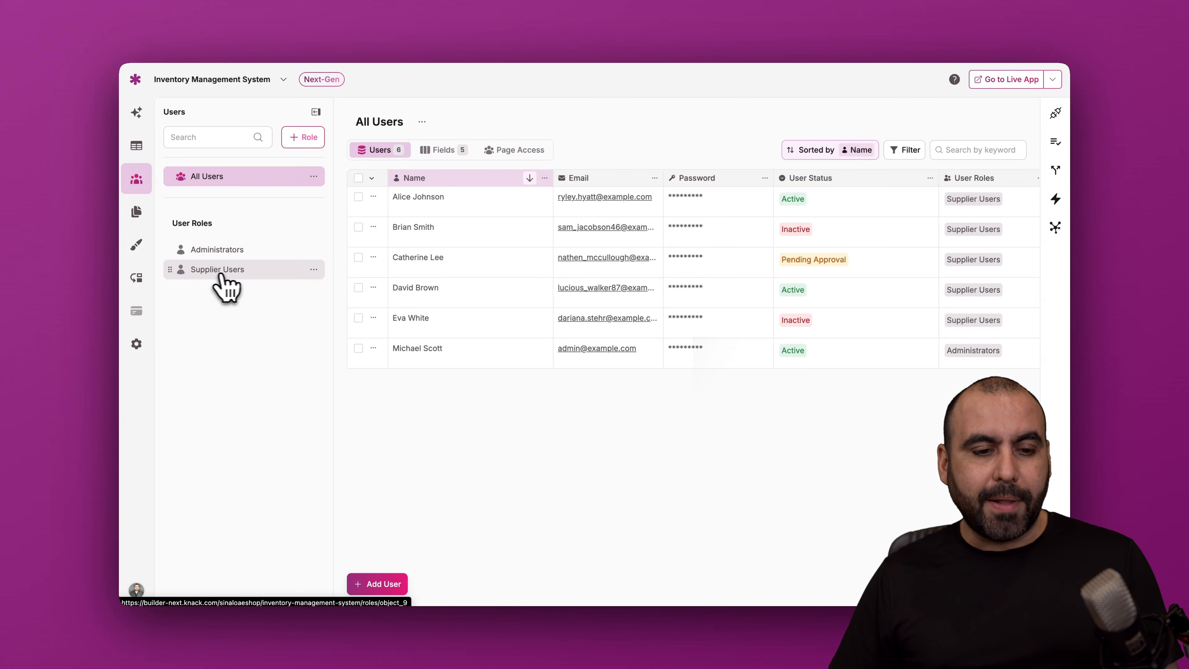
pyautogui.click(230, 276)
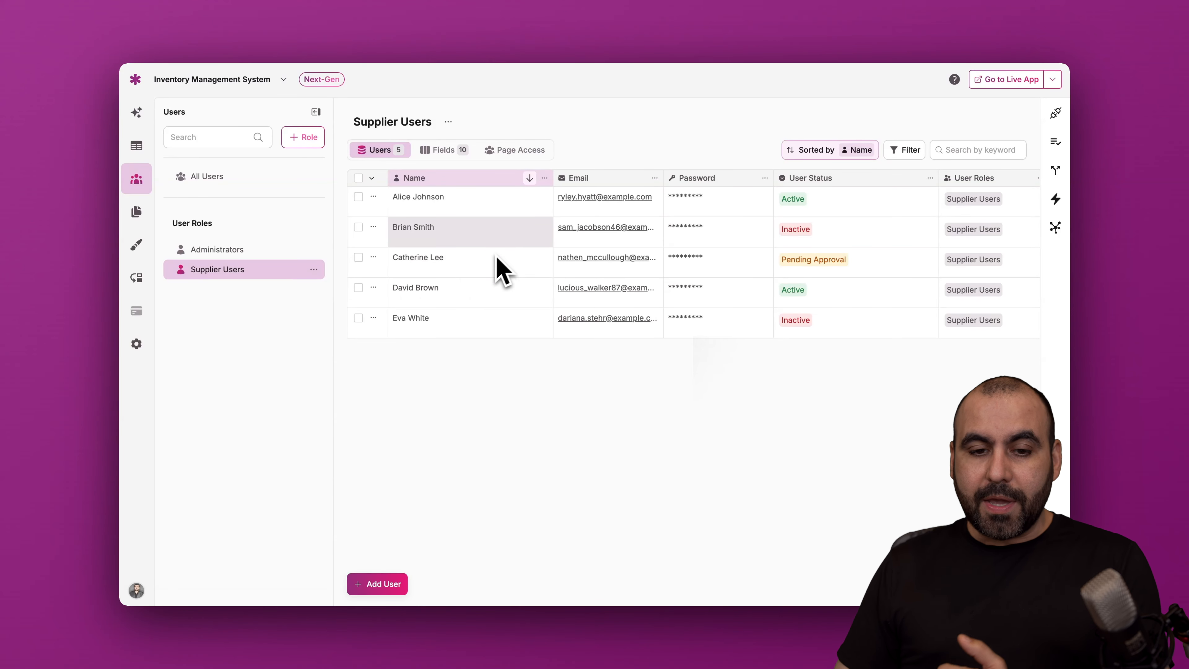
pyautogui.hscroll(10, 566, 257)
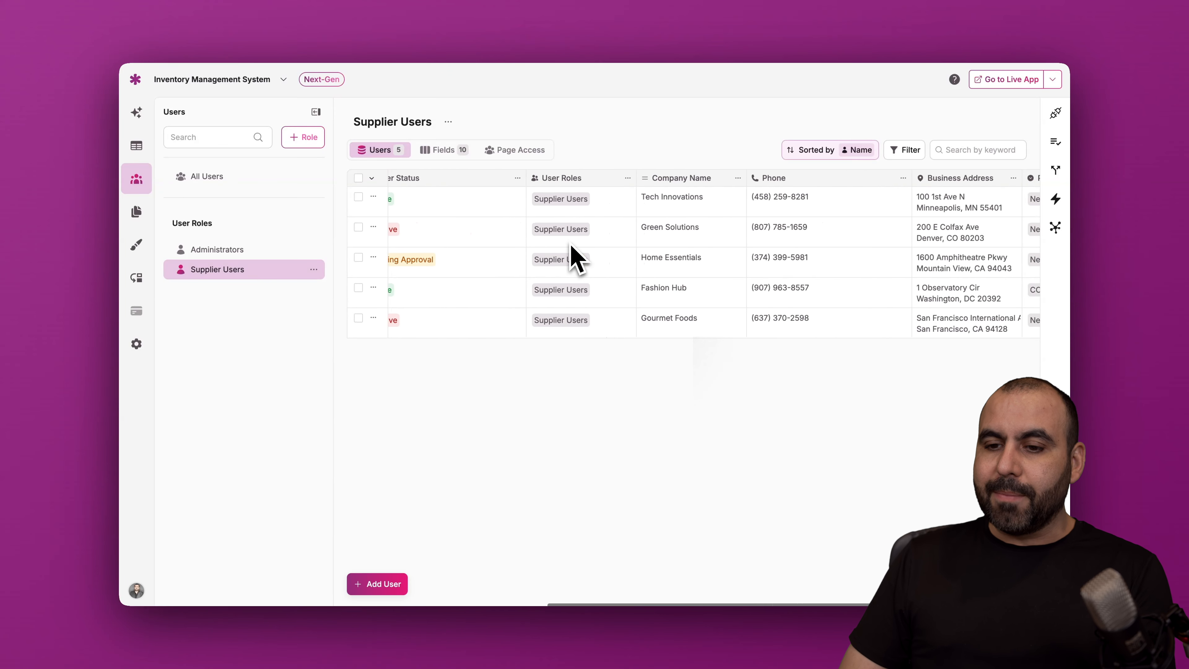
pyautogui.hscroll(5, 576, 259)
pyautogui.hscroll(-6, 576, 259)
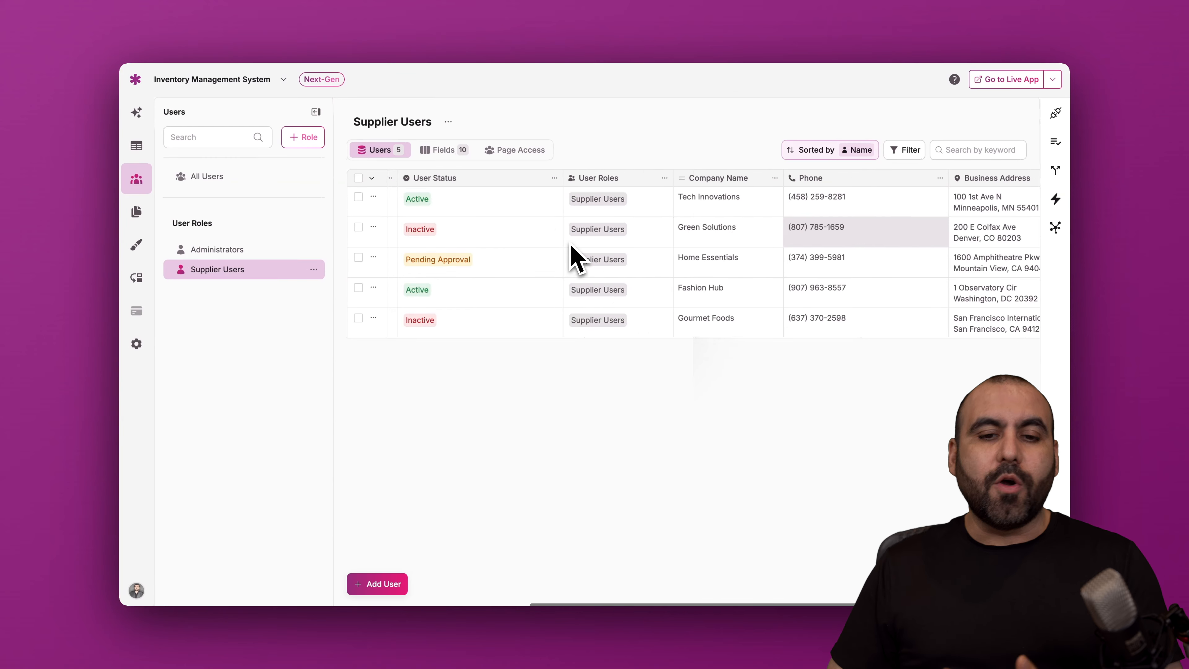
pyautogui.hscroll(-5, 576, 259)
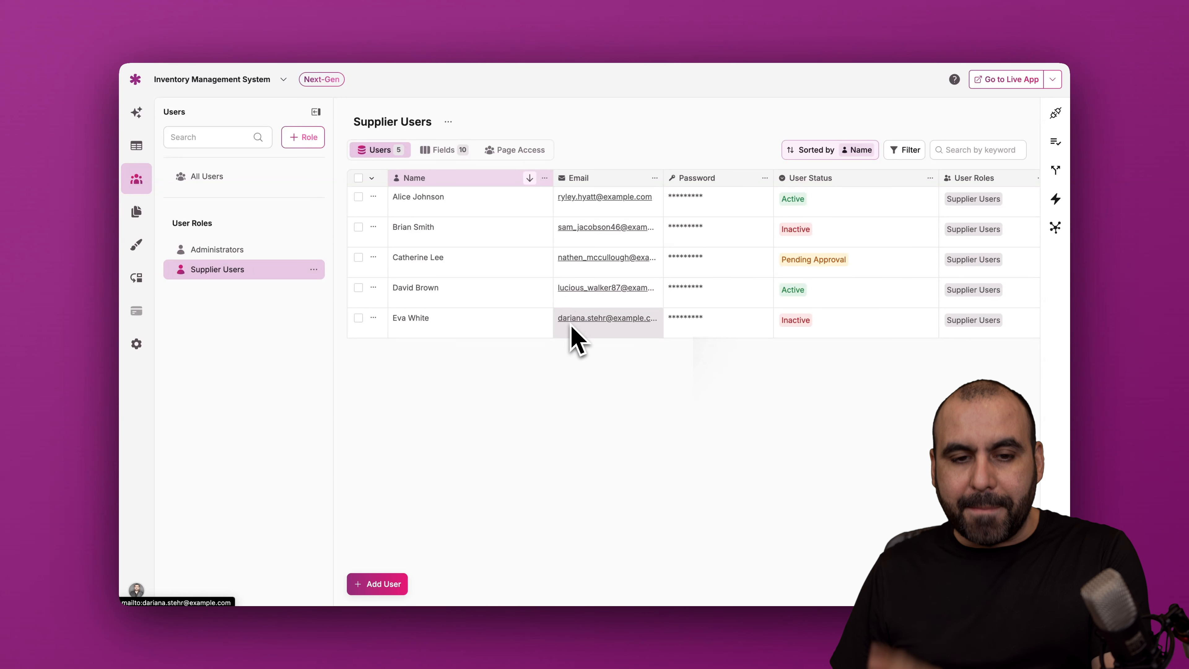
pyautogui.click(441, 151)
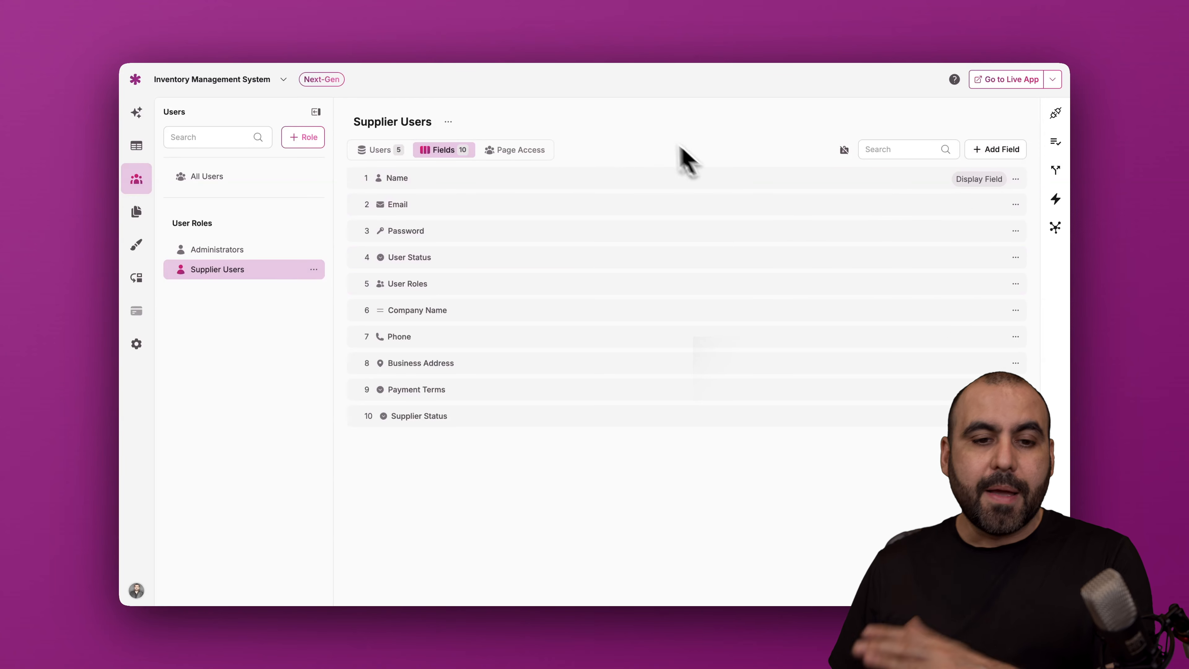
# Step: Return to the Supplier Users records, and open the Dashboard page among the app's pages to examine its layout
pyautogui.click(379, 150)
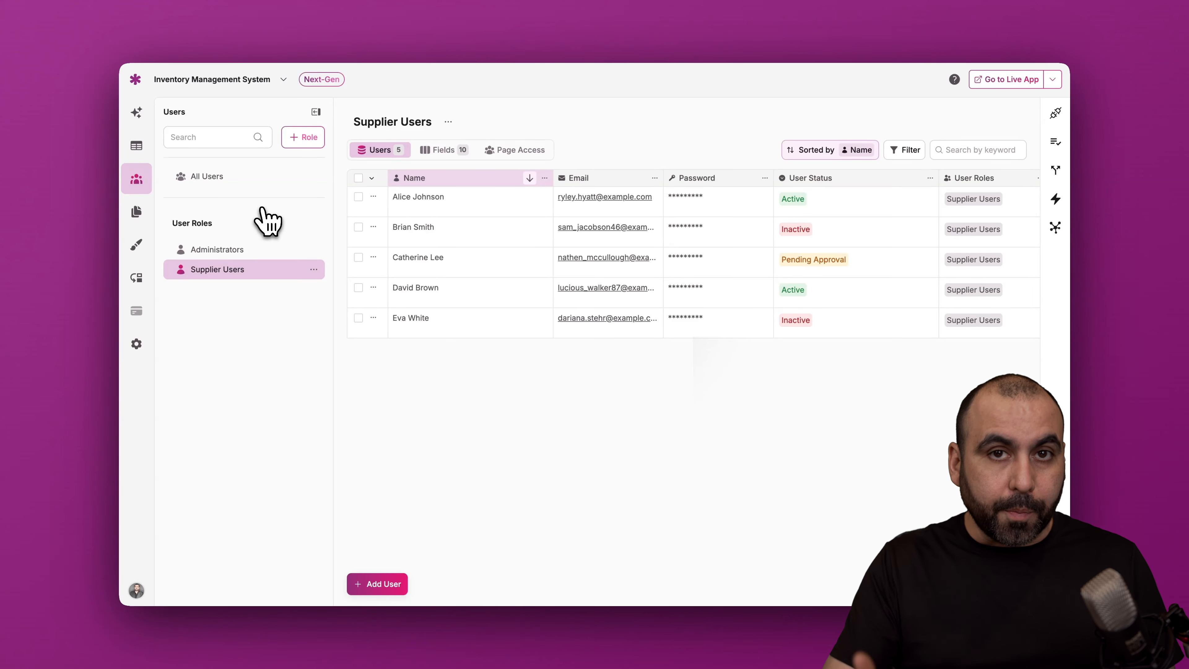
pyautogui.click(136, 211)
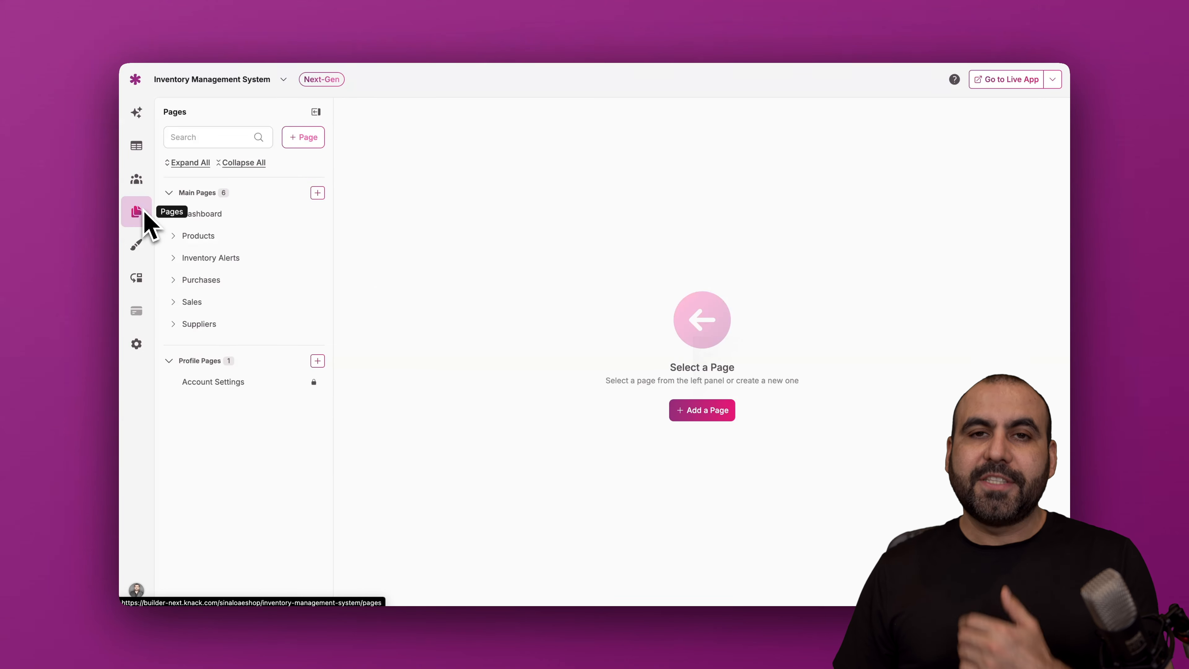
pyautogui.click(219, 217)
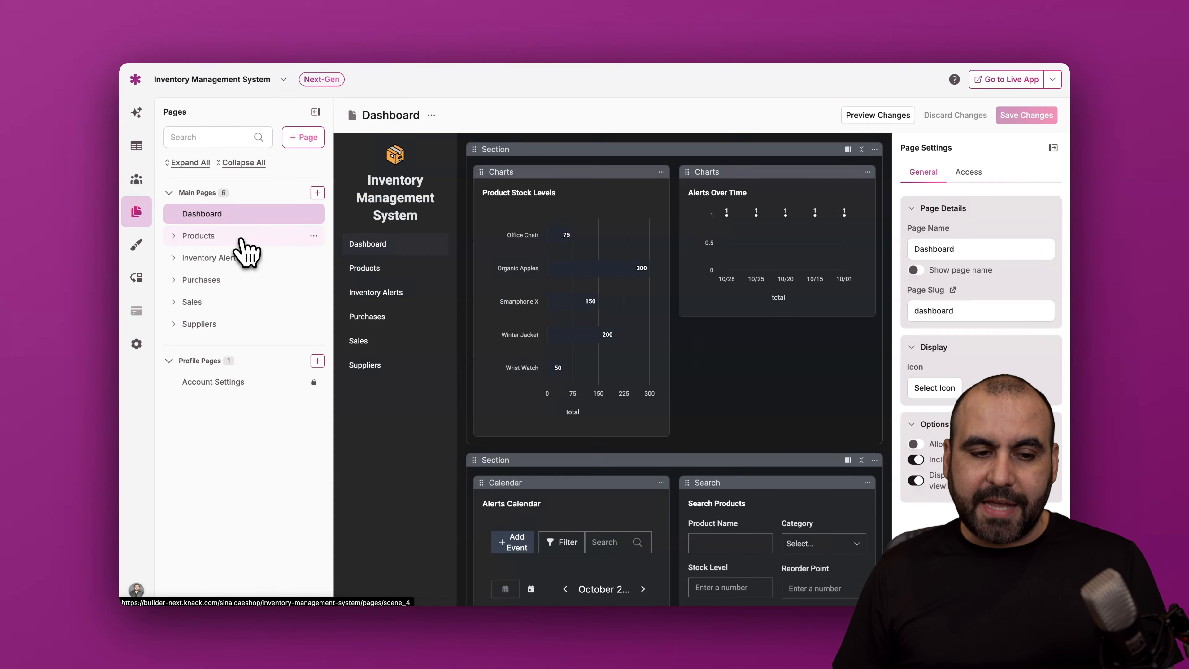
# Step: Examine the Products page from top to bottom, and inspect the data display settings of its product list
pyautogui.click(224, 236)
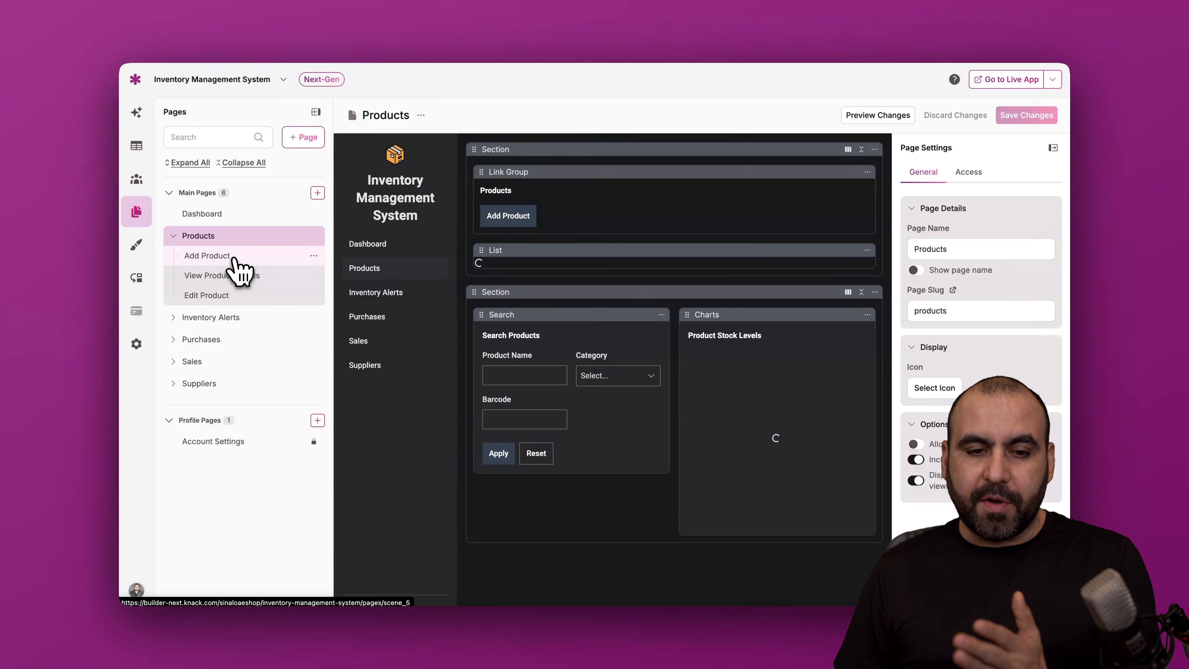
pyautogui.scroll(-10, 638, 393)
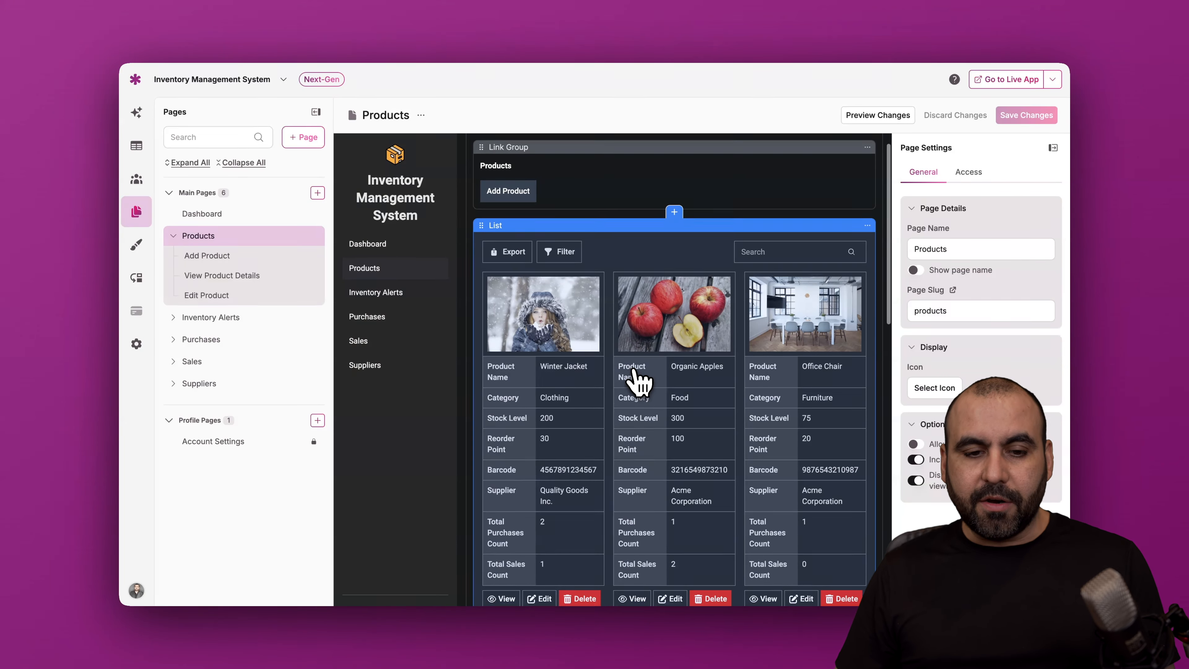
pyautogui.scroll(-8, 635, 371)
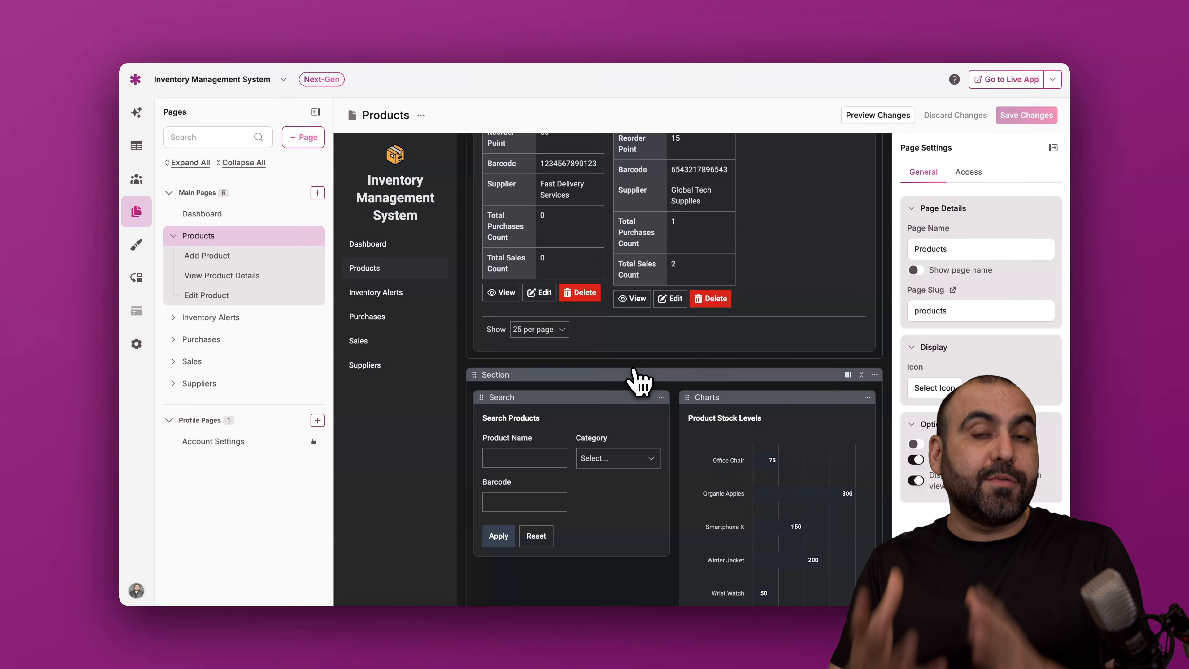
pyautogui.scroll(20, 639, 380)
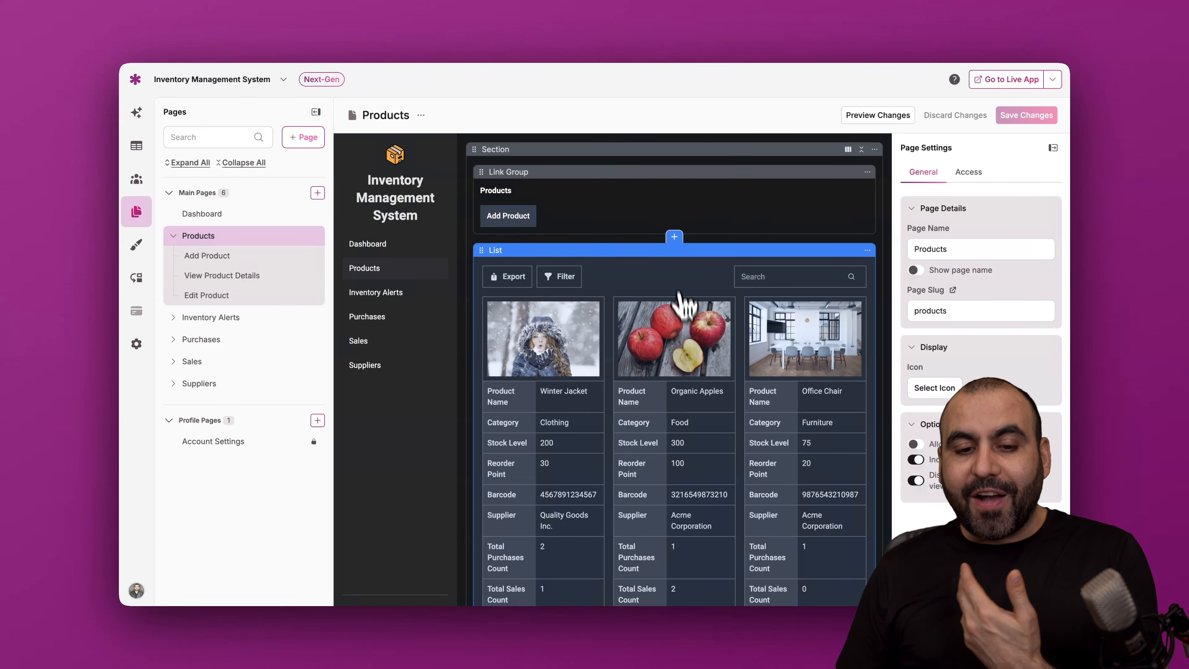
pyautogui.click(671, 286)
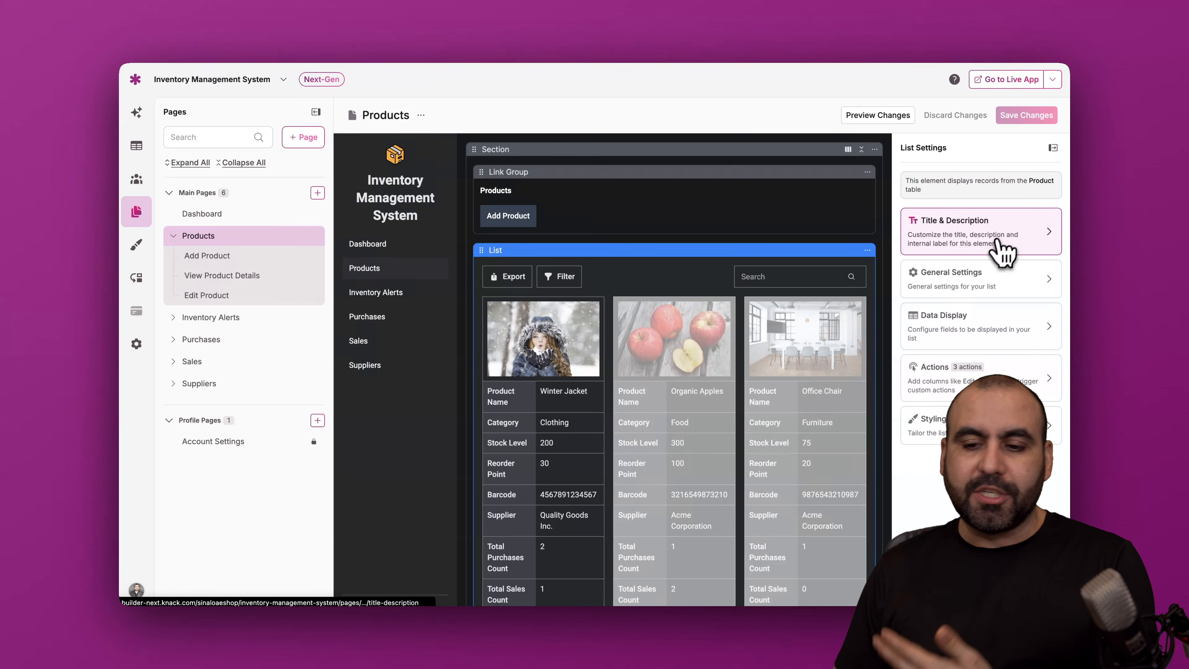
pyautogui.click(969, 340)
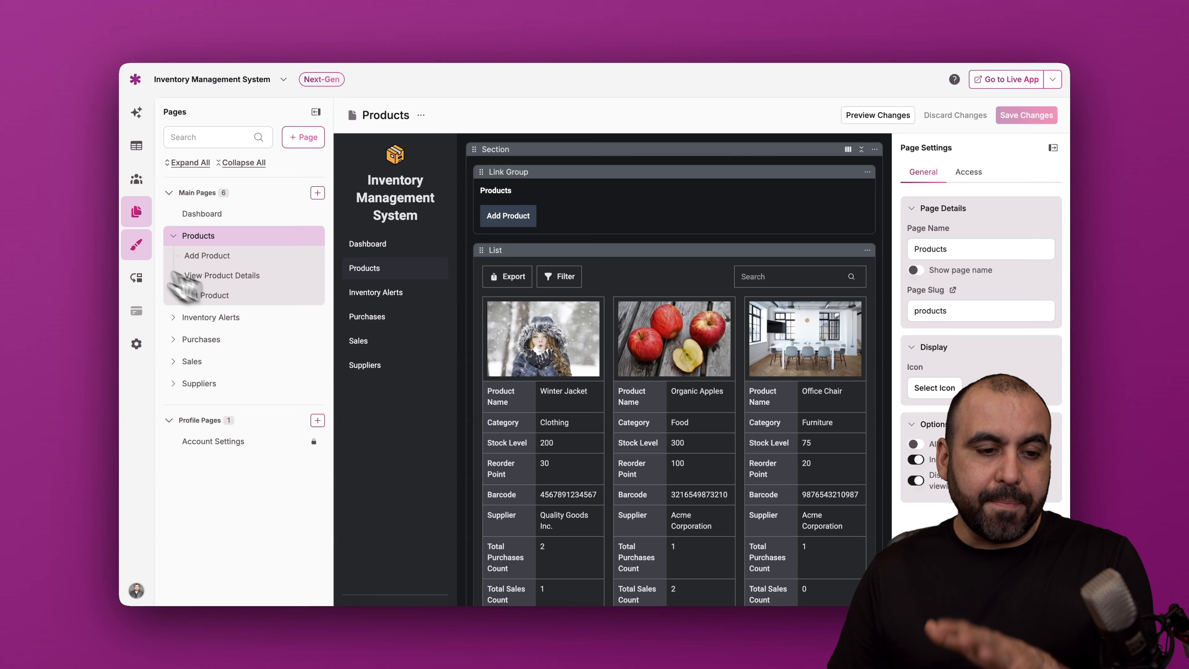
# Step: Open My Custom Theme and examine its preview of app colors, fonts and button styles
pyautogui.click(137, 244)
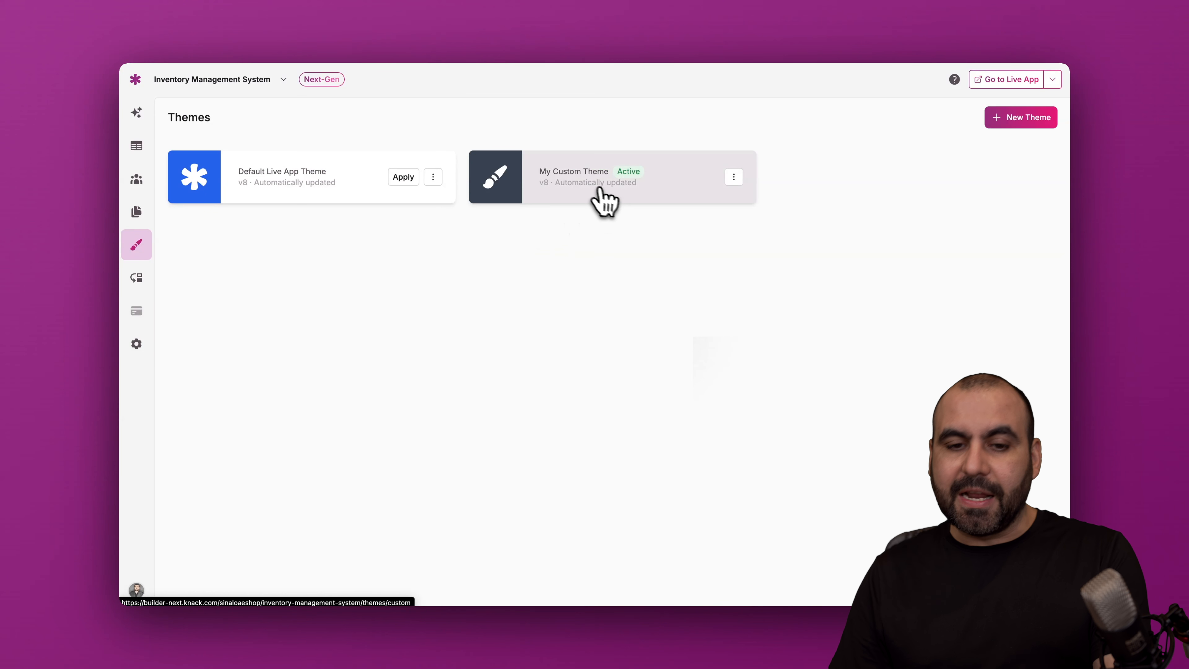
pyautogui.click(580, 188)
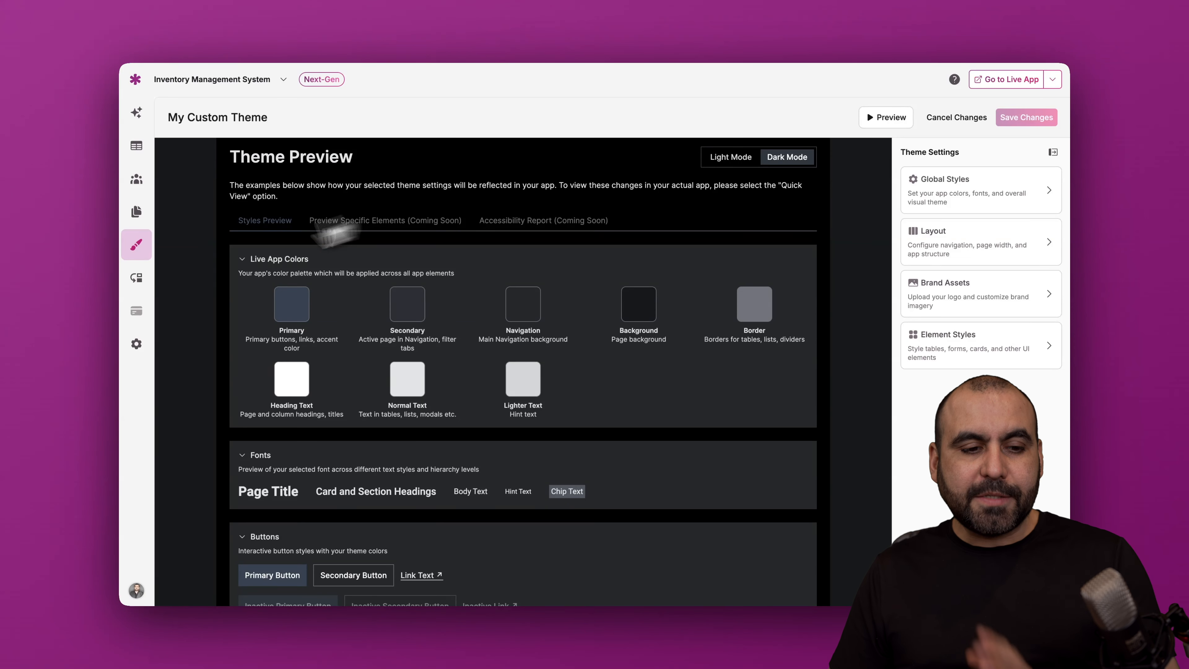
# Step: Browse the available flow templates and open the Google Sheets template's integration scenarios
pyautogui.click(136, 278)
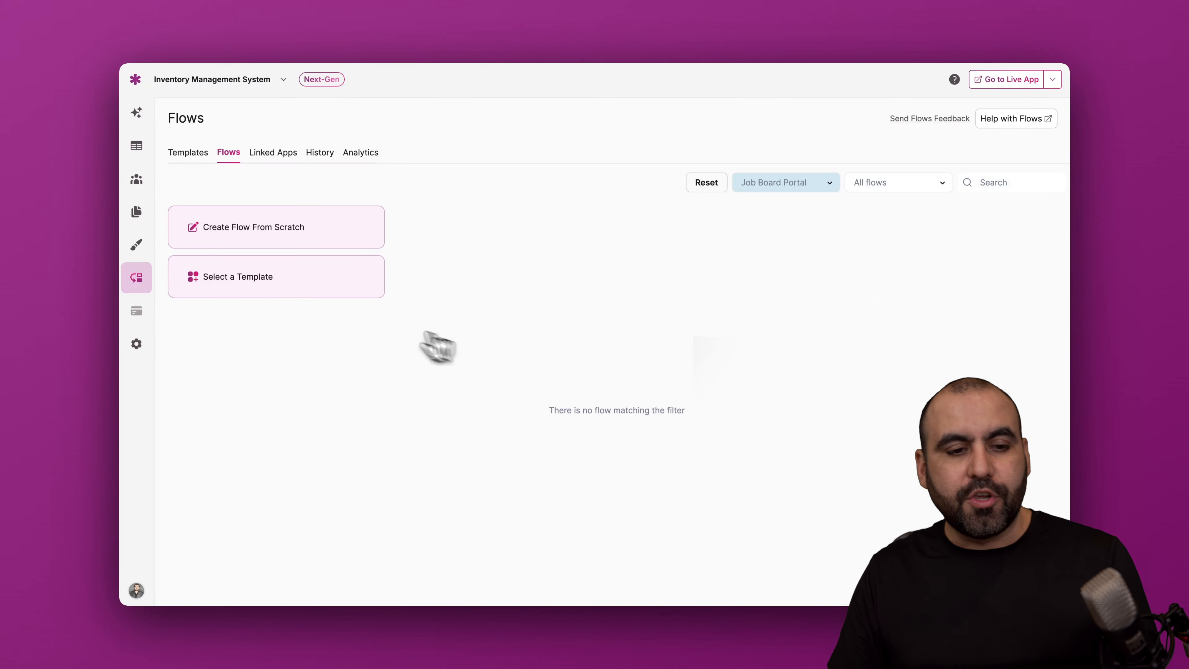
pyautogui.click(256, 280)
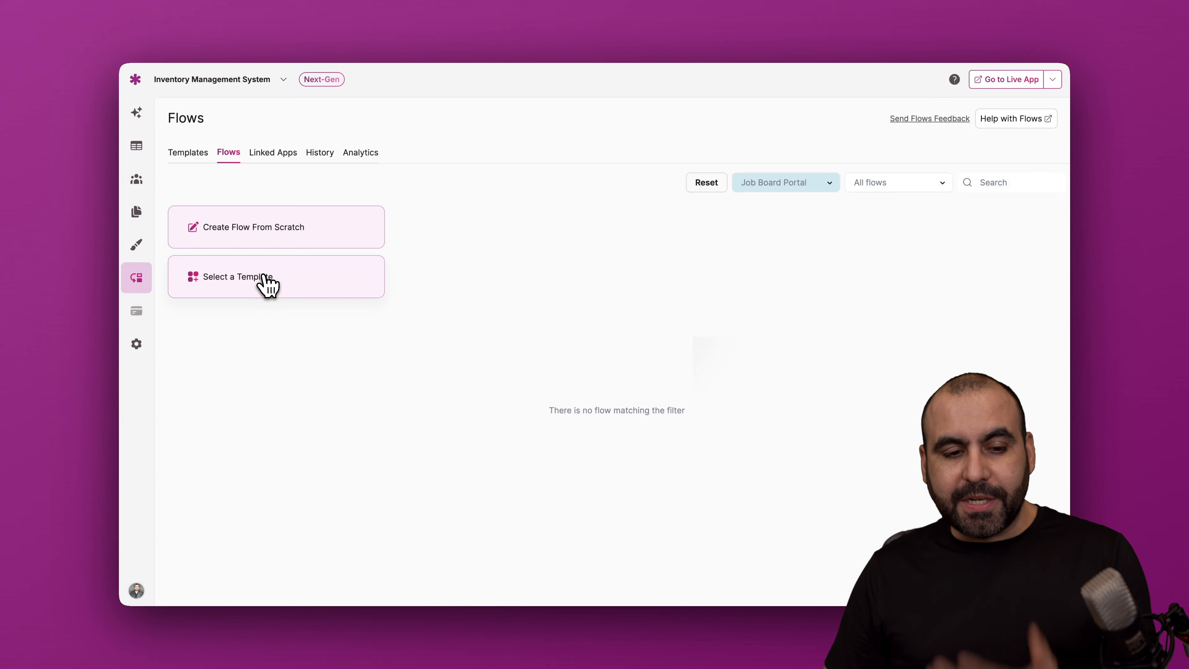
pyautogui.click(265, 278)
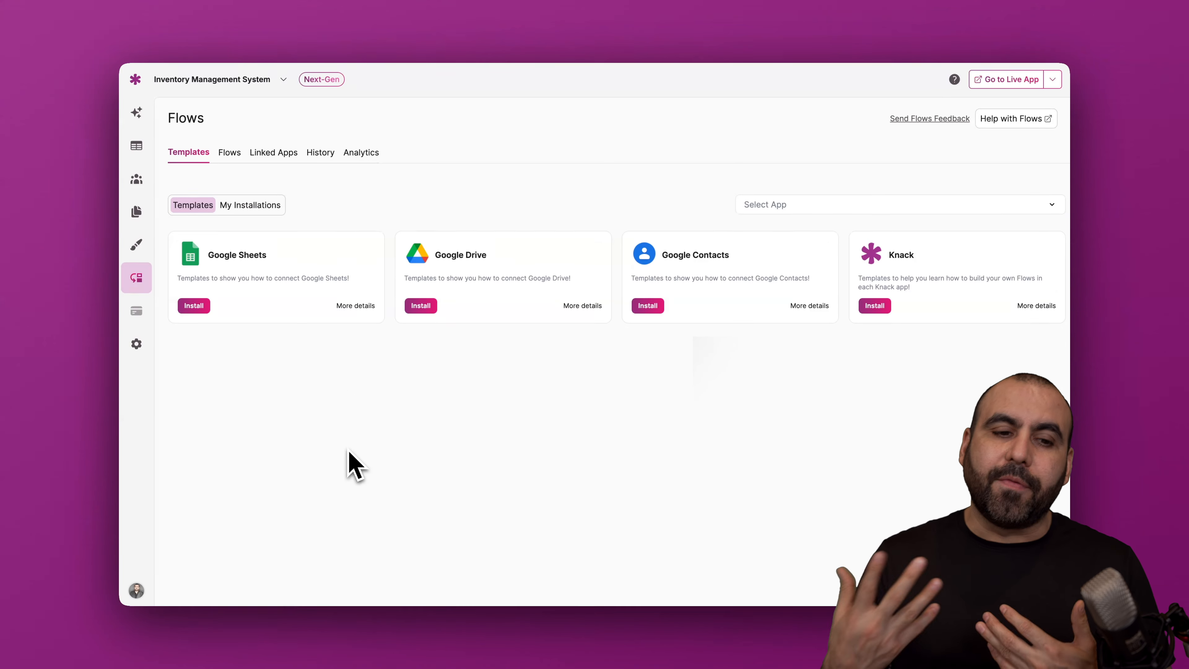
pyautogui.click(193, 306)
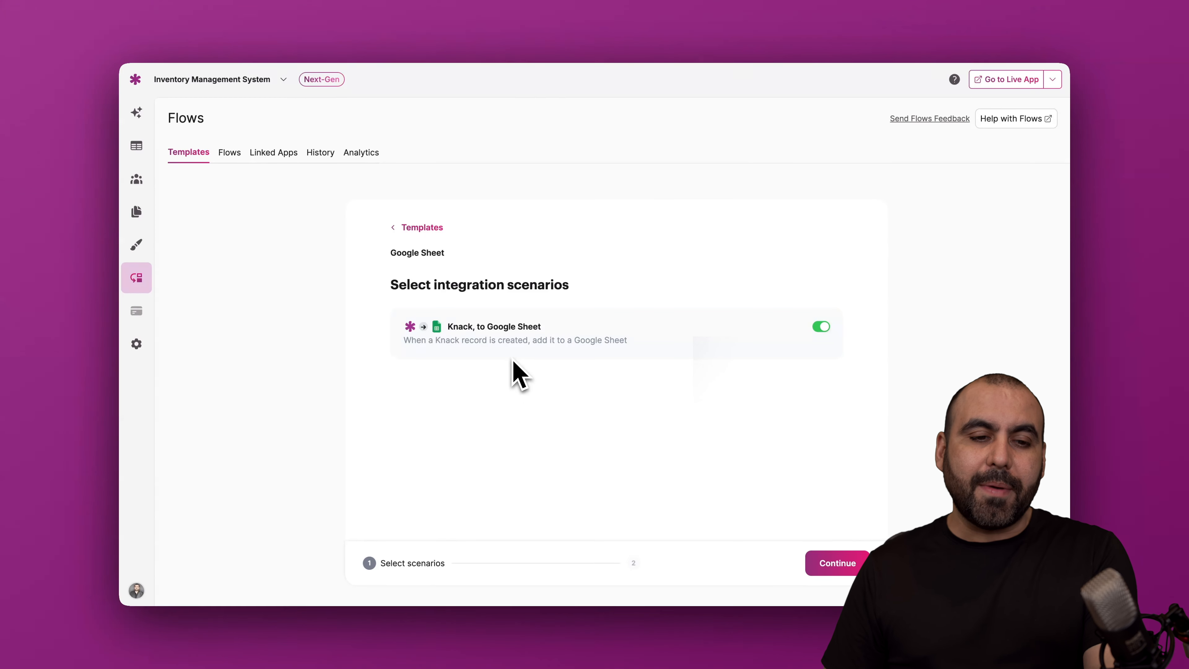
# Step: Look over the app's general core settings, and return to the AI Builder
pyautogui.click(137, 346)
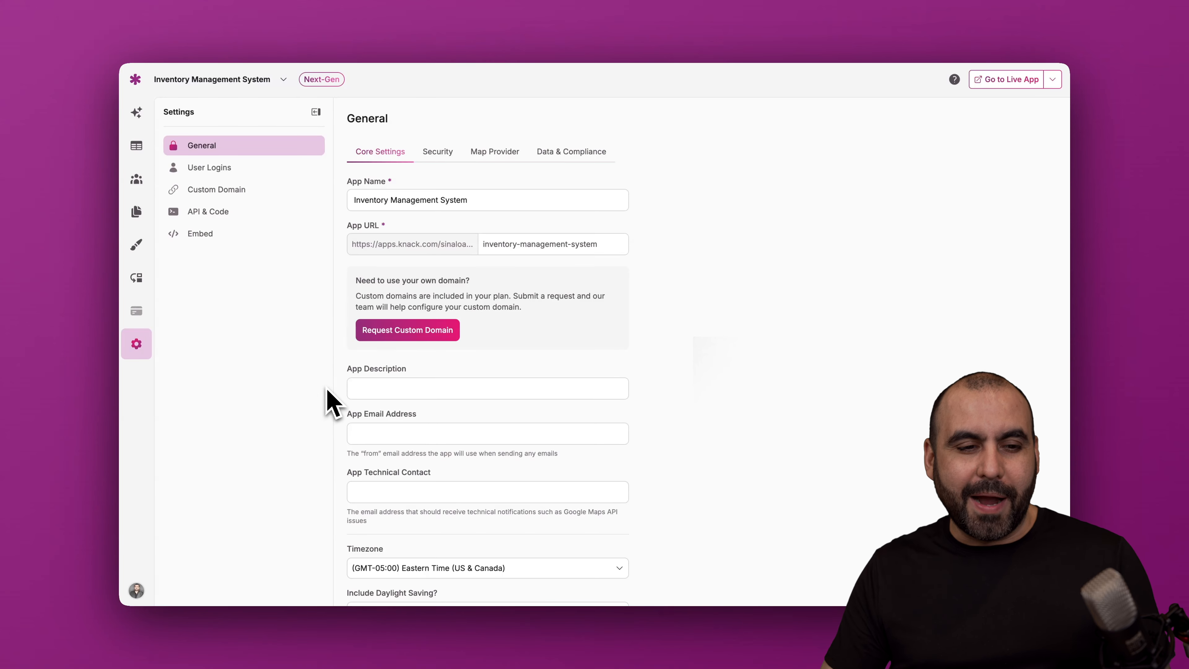
pyautogui.click(136, 113)
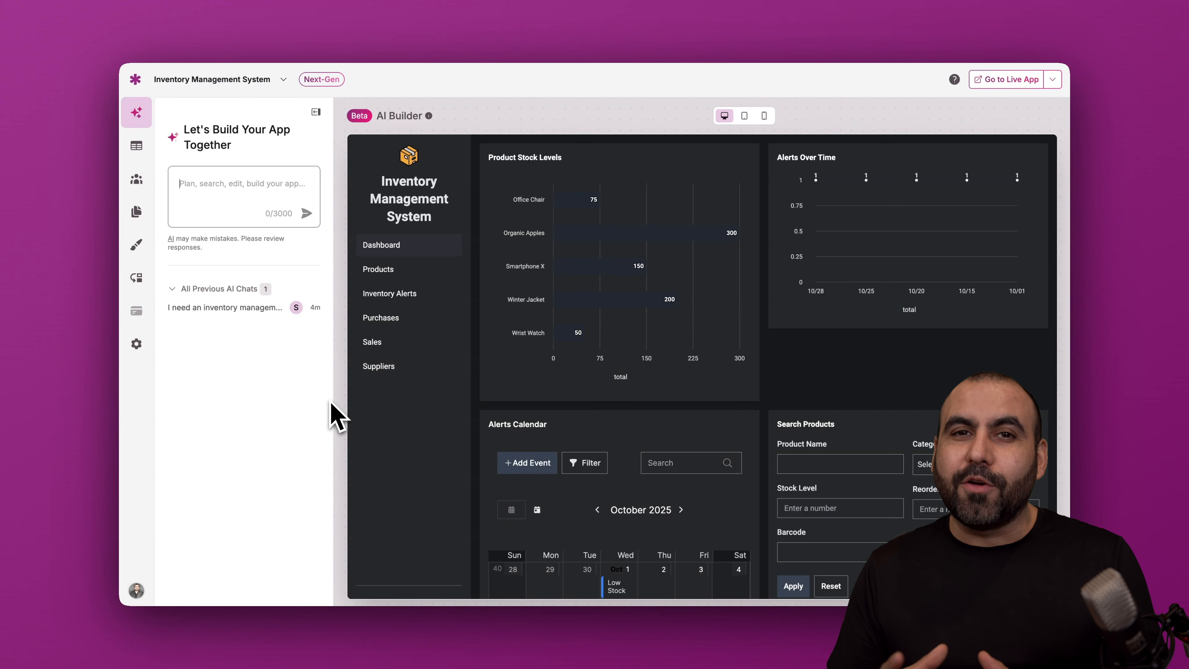